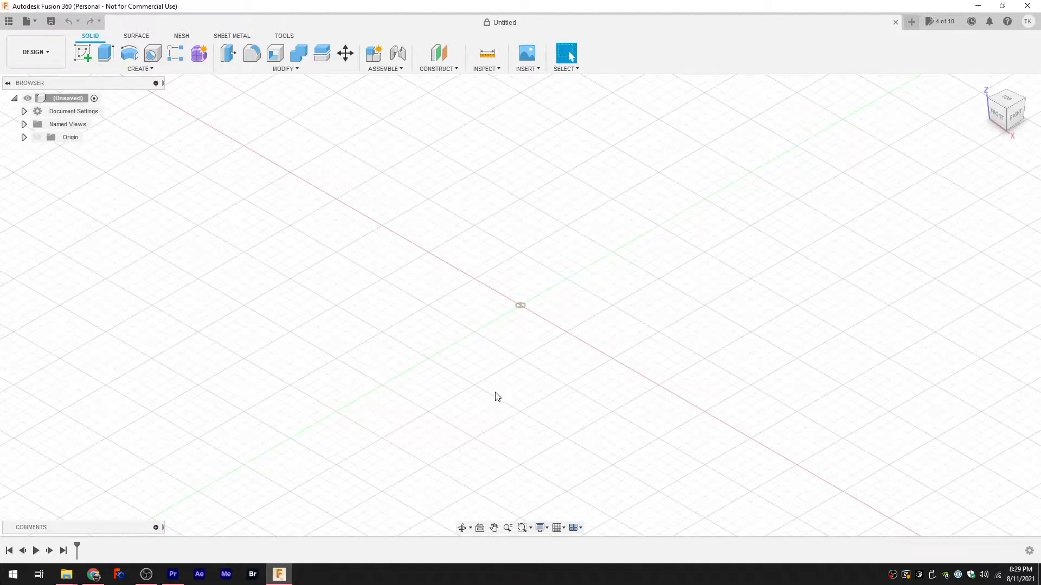
pyautogui.moveTo(494, 395)
pyautogui.keyDown('shift'); pyautogui.mouseDown(button='middle')
pyautogui.moveTo(511, 381)
pyautogui.moveTo(495, 410)
pyautogui.mouseUp(button='middle'); pyautogui.keyUp('shift')
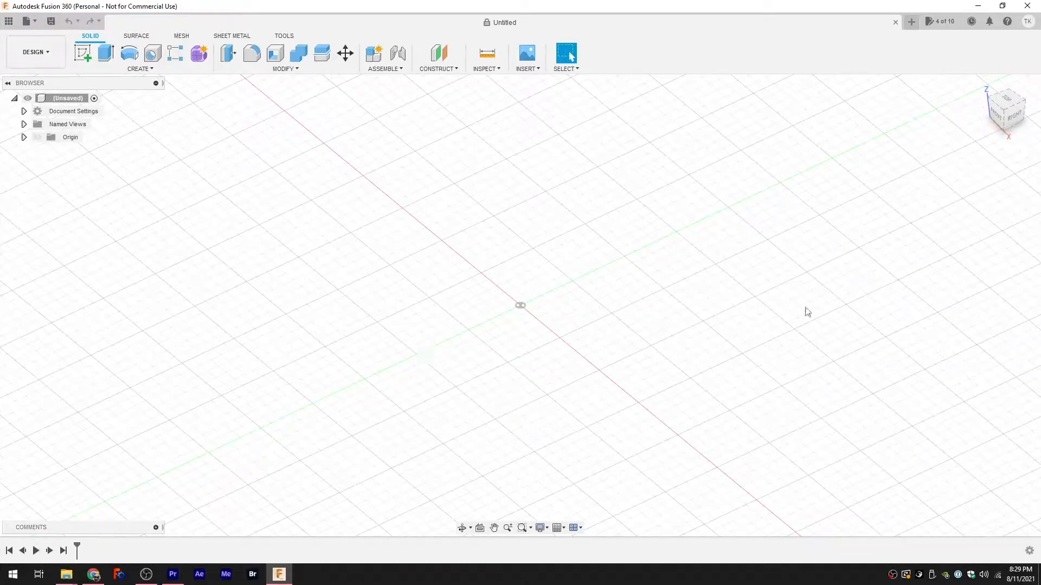
pyautogui.moveTo(985, 136)
pyautogui.keyDown('shift'); pyautogui.moveTo(525, 262); pyautogui.dragTo(531, 350, button='middle'); pyautogui.keyUp('shift')
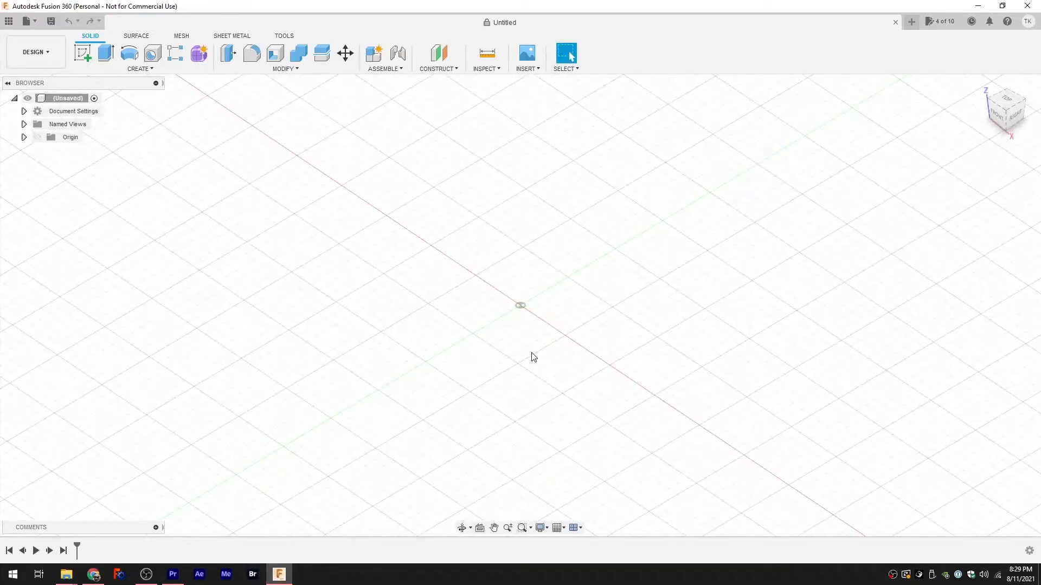
pyautogui.keyDown('shift'); pyautogui.moveTo(571, 332); pyautogui.dragTo(521, 338, button='middle'); pyautogui.keyUp('shift')
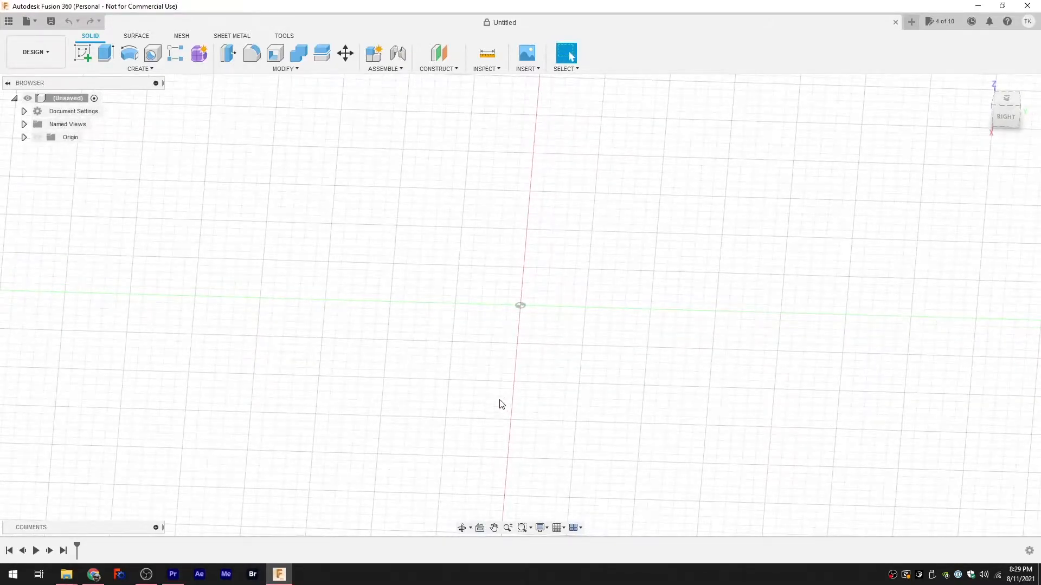
pyautogui.keyDown('shift'); pyautogui.moveTo(481, 411); pyautogui.dragTo(517, 391, button='middle'); pyautogui.keyUp('shift')
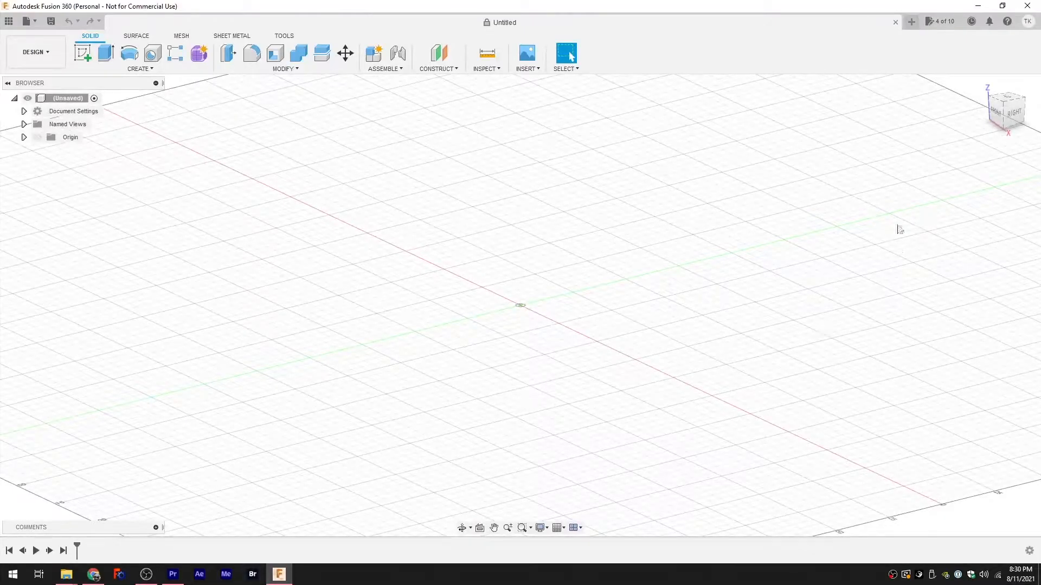
pyautogui.moveTo(984, 87)
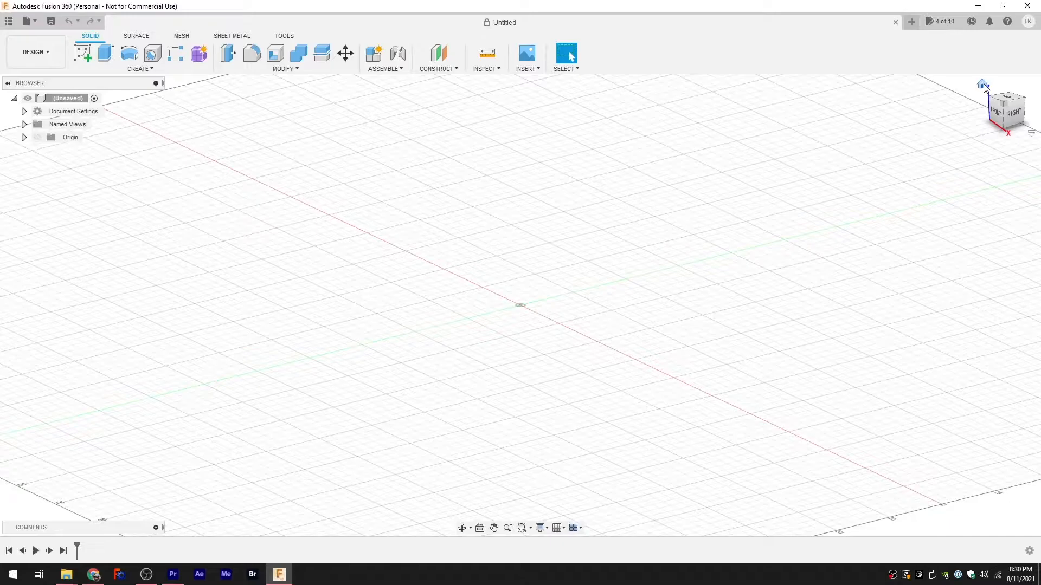
pyautogui.click(983, 83)
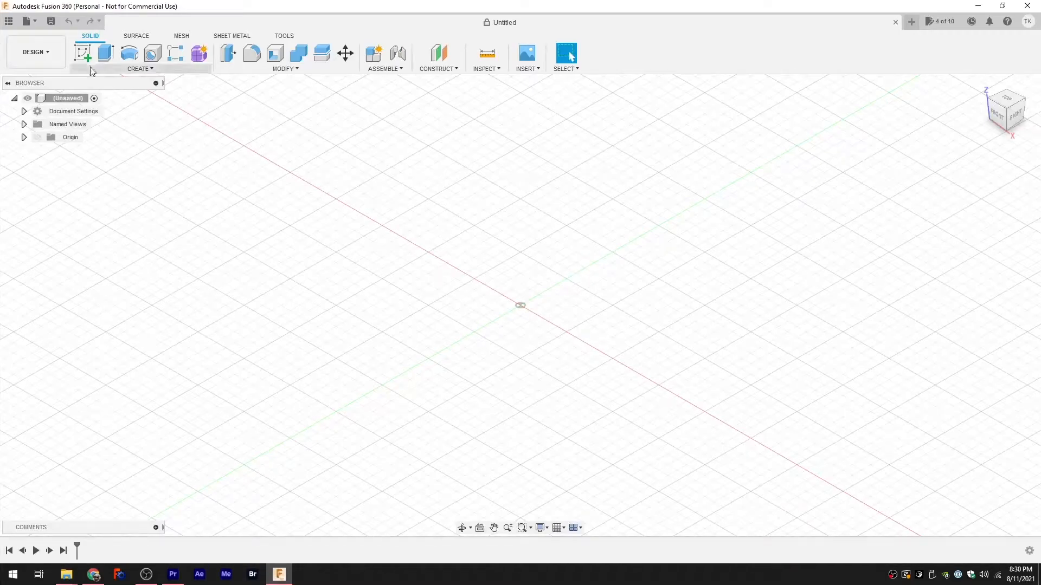
# Sketch a 15 × 7 mm center rectangle at the origin on the horizontal ground plane and finish the sketch.
pyautogui.click(80, 53)
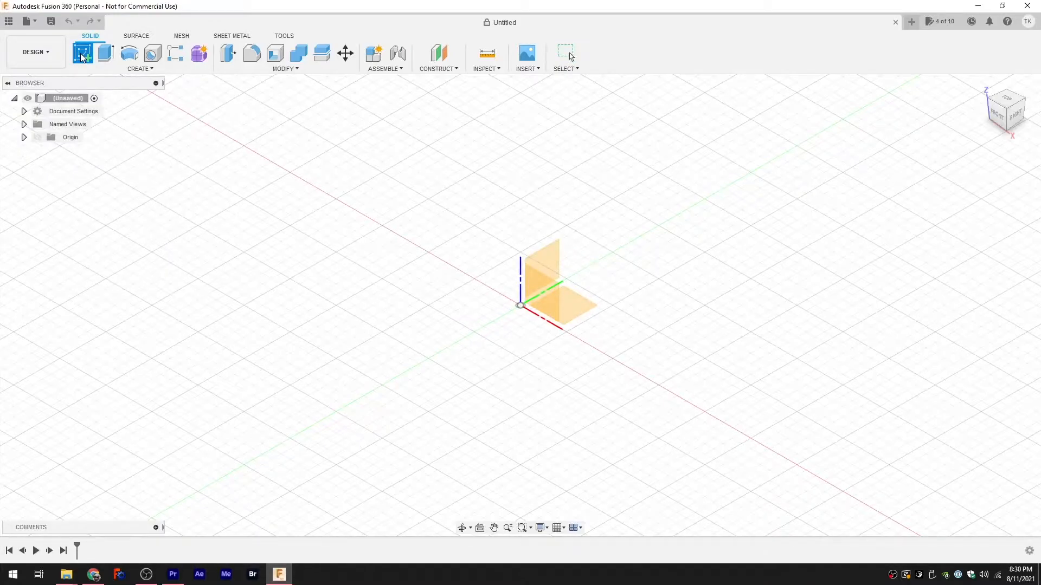
pyautogui.click(515, 385)
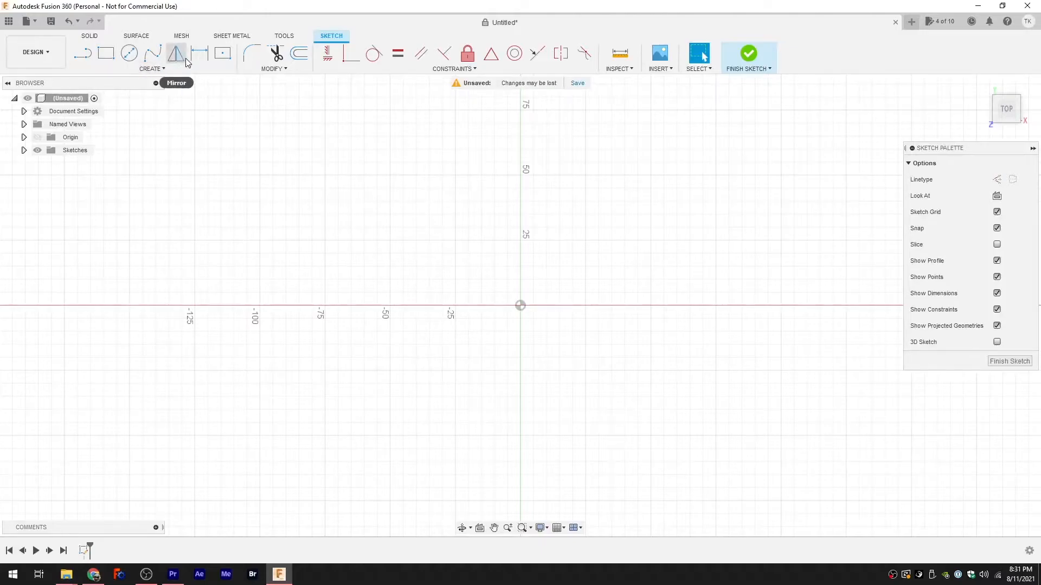
pyautogui.click(228, 54)
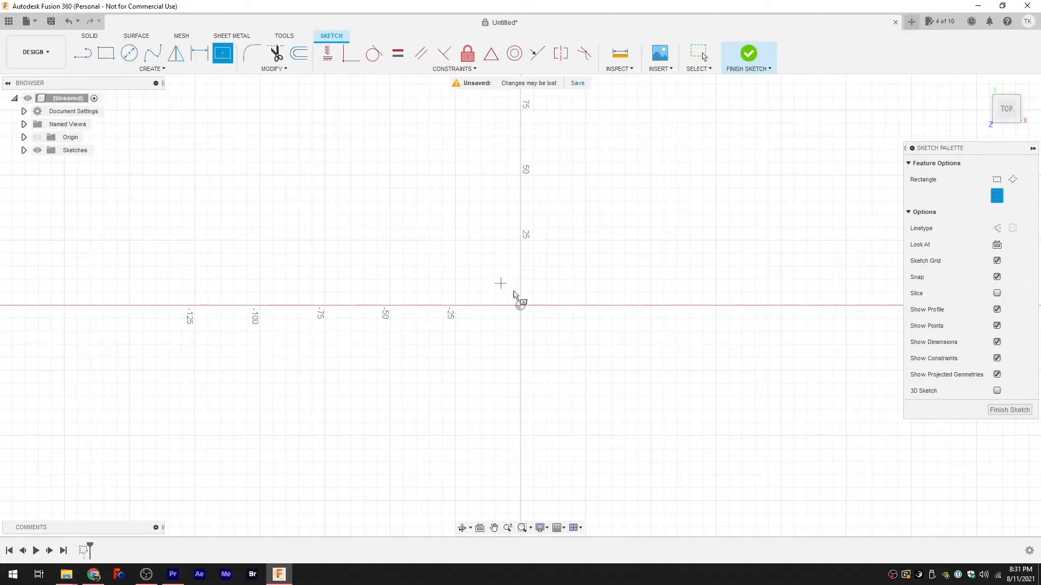
pyautogui.click(522, 307)
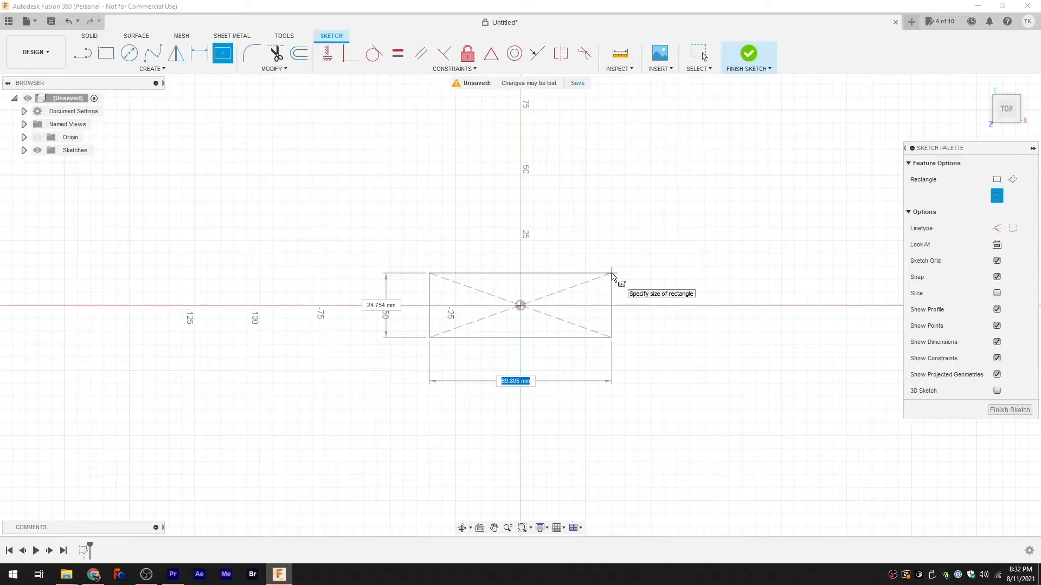
pyautogui.write('15')
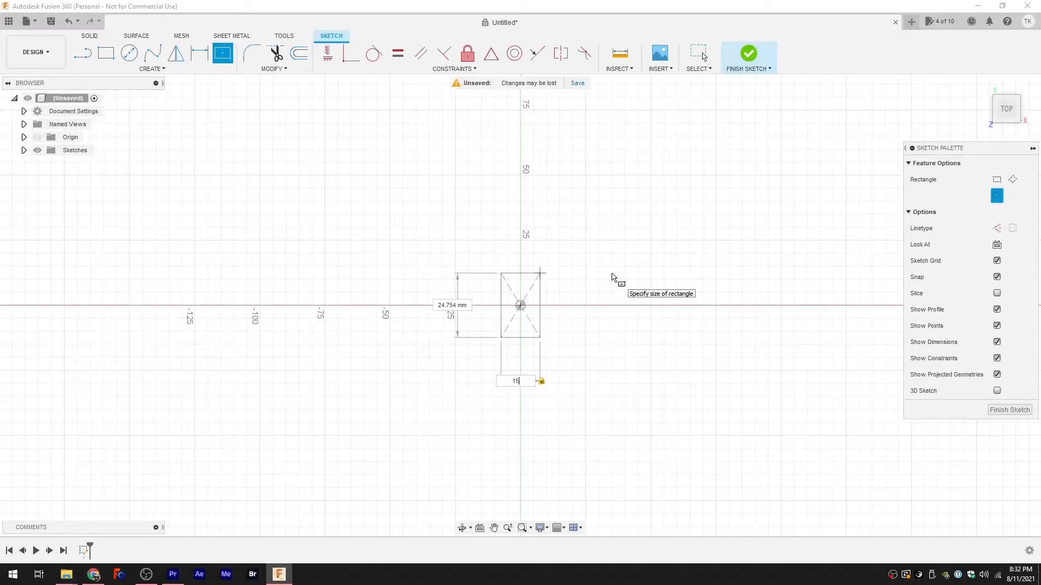
pyautogui.press('Tab')
pyautogui.write('7')
pyautogui.press('Return')
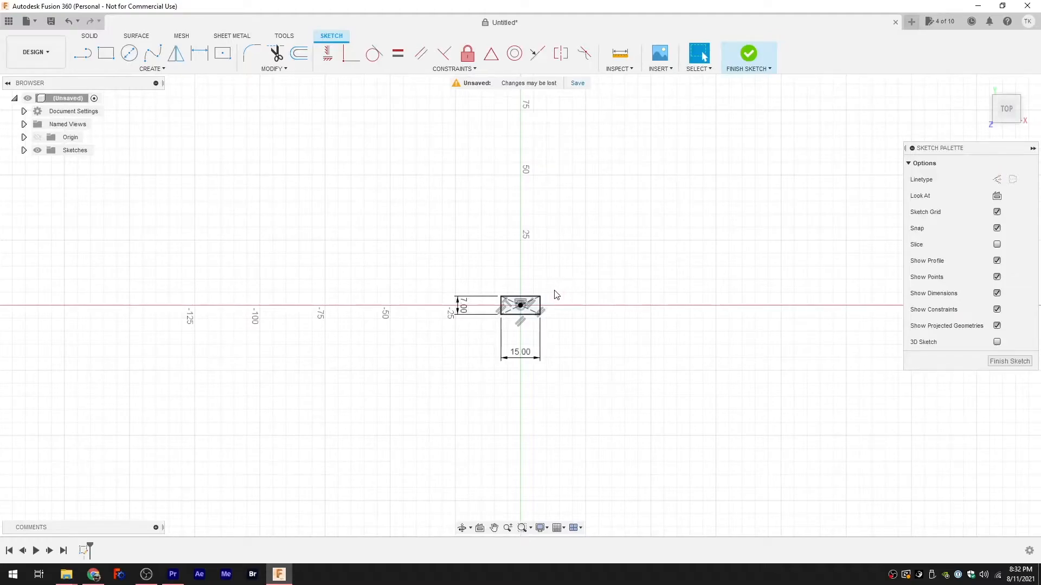
pyautogui.click(1023, 362)
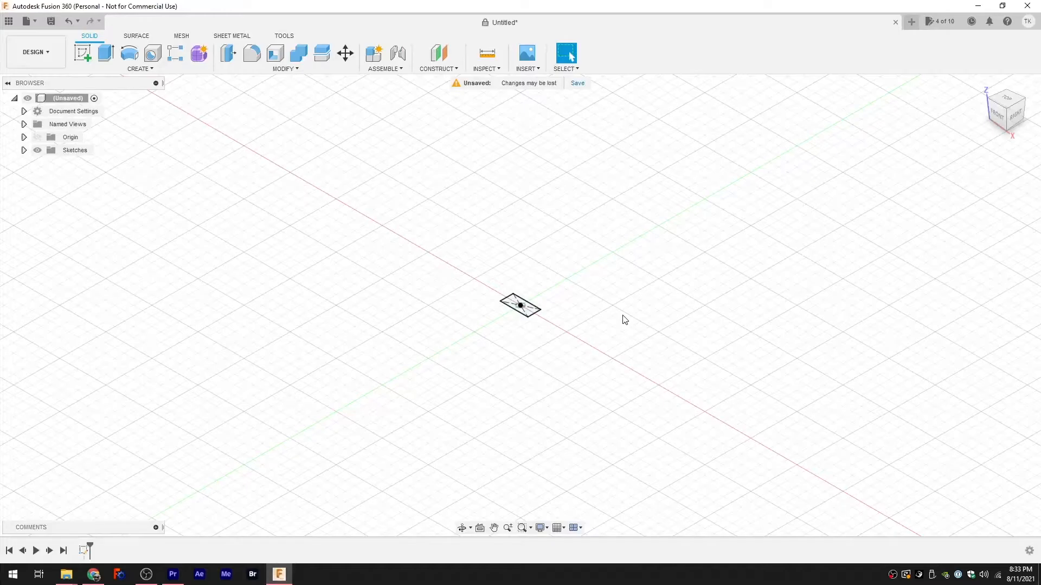
# Extrude the rectangle 7 mm upward as a new body.
pyautogui.scroll(5, 524, 307)
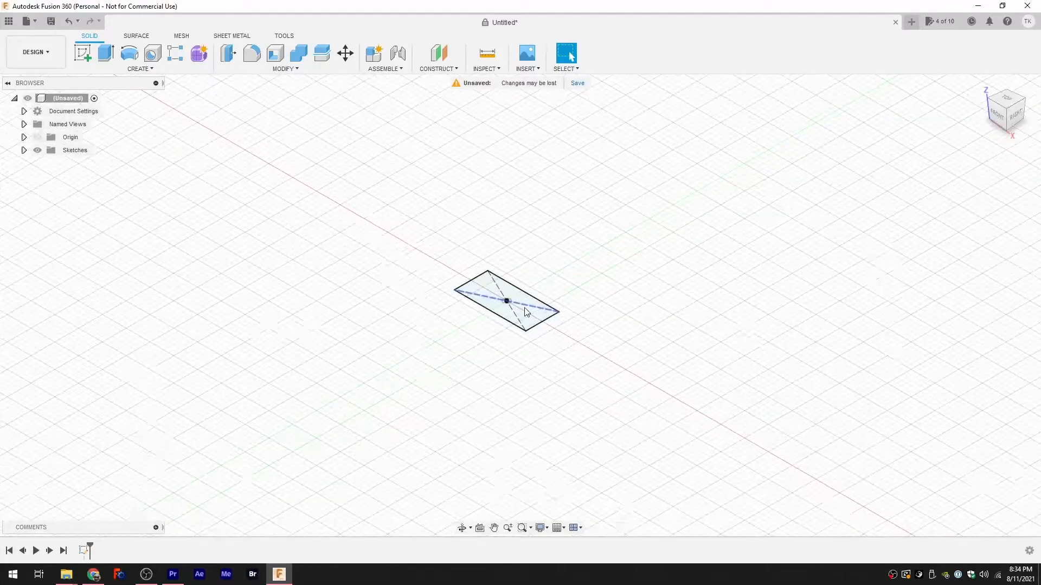
pyautogui.scroll(1, 525, 312)
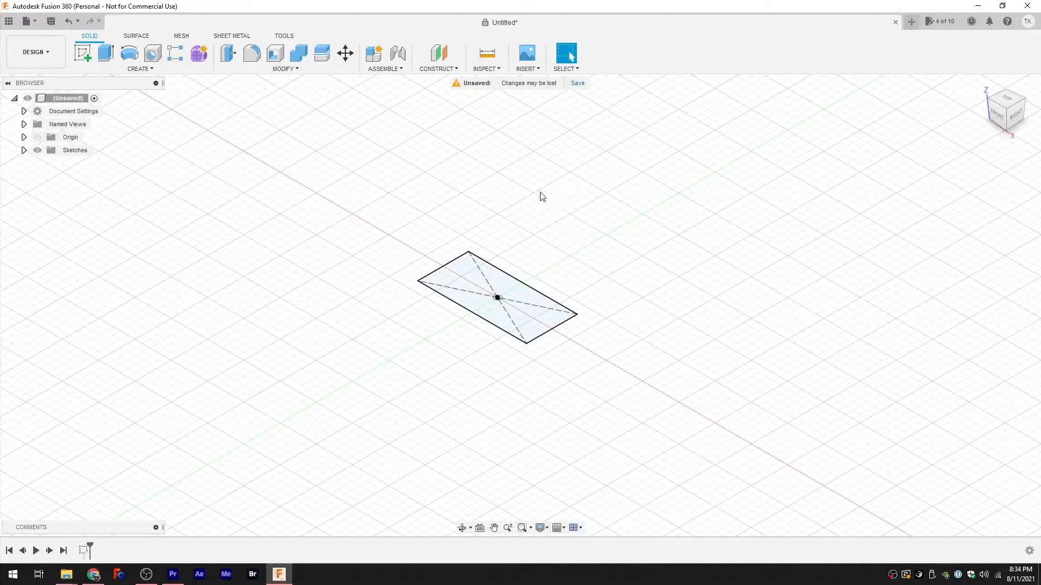
pyautogui.click(104, 54)
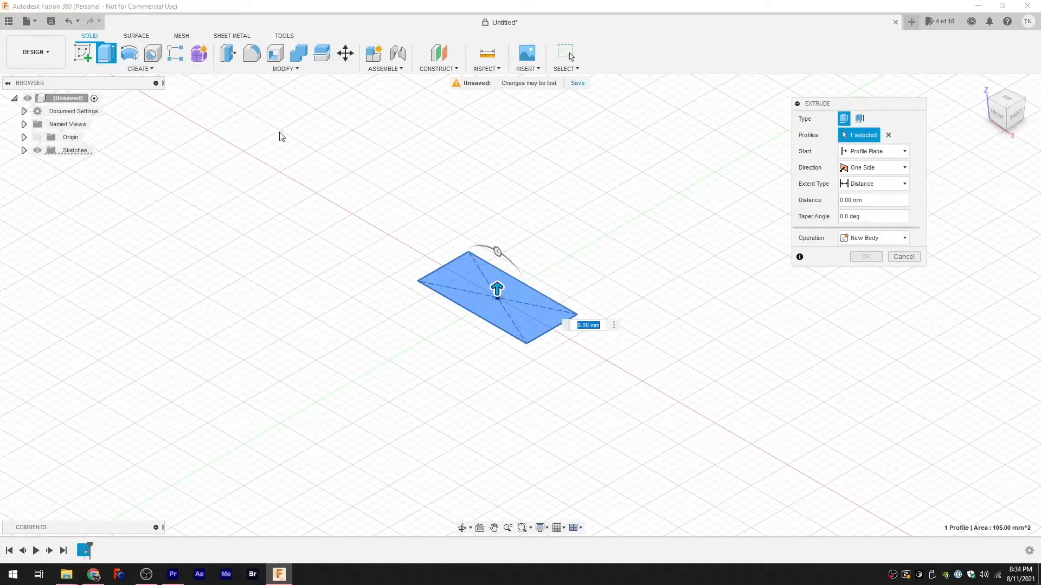
pyautogui.moveTo(497, 290); pyautogui.dragTo(497, 247)
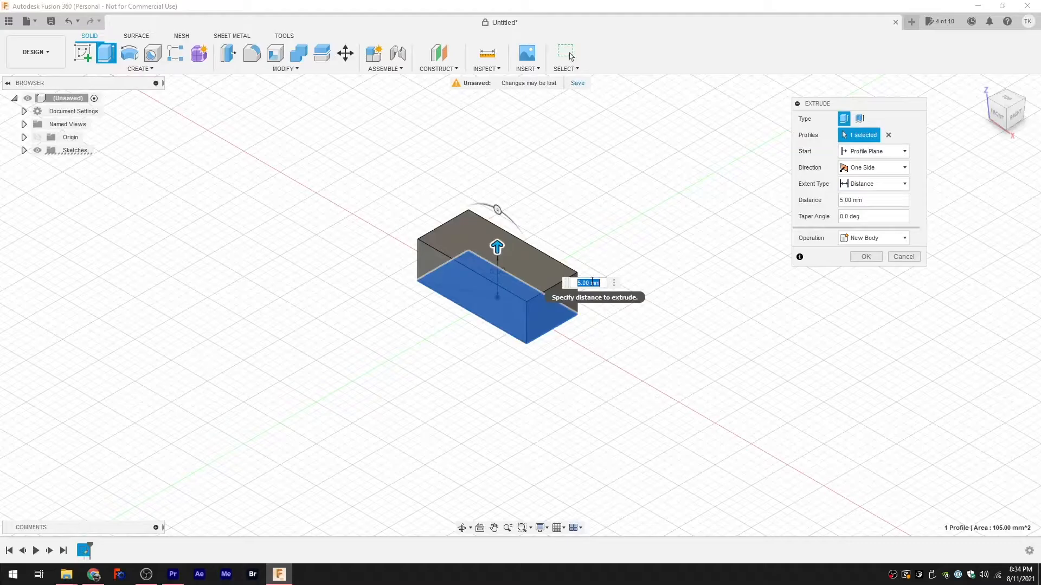
pyautogui.write('7')
pyautogui.press('Return')
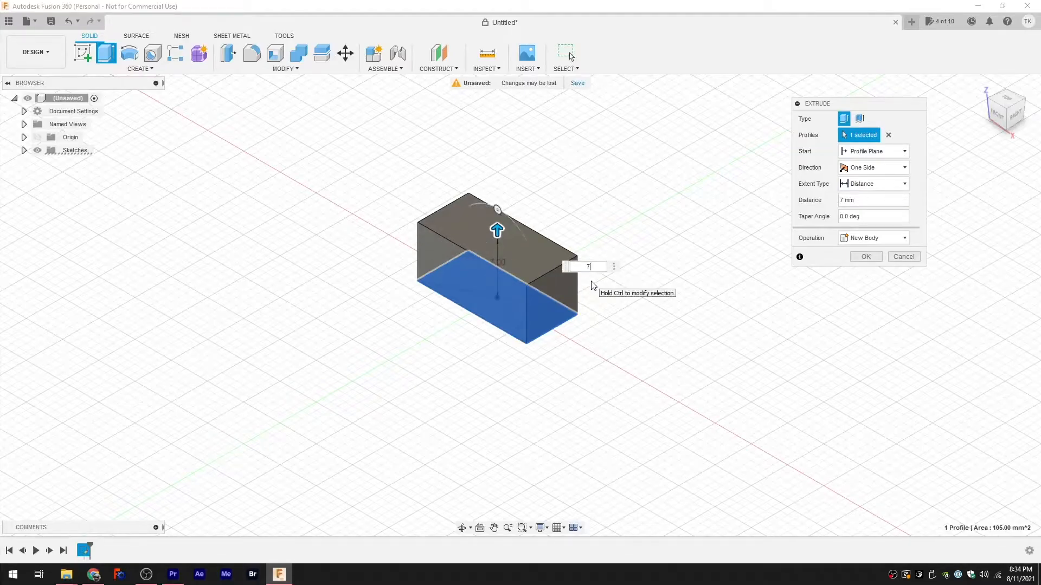
pyautogui.press('Return')
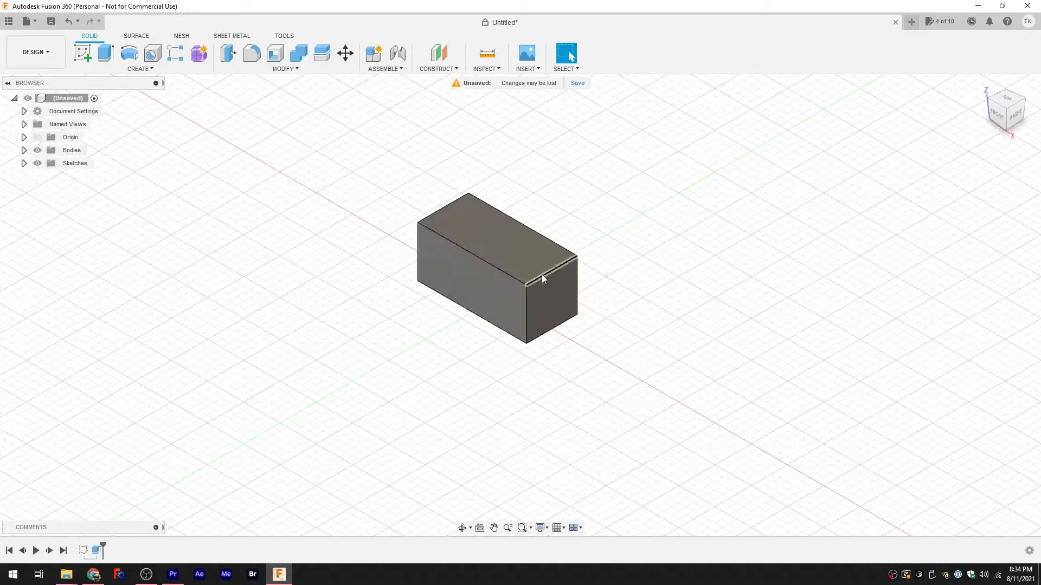
# Start a sketch on the block's long front face and draw a 14 mm diameter circle centered just above and outside its upper-left corner.
pyautogui.press('F4')
pyautogui.moveTo(669, 292); pyautogui.dragTo(555, 286)
pyautogui.press('Escape')
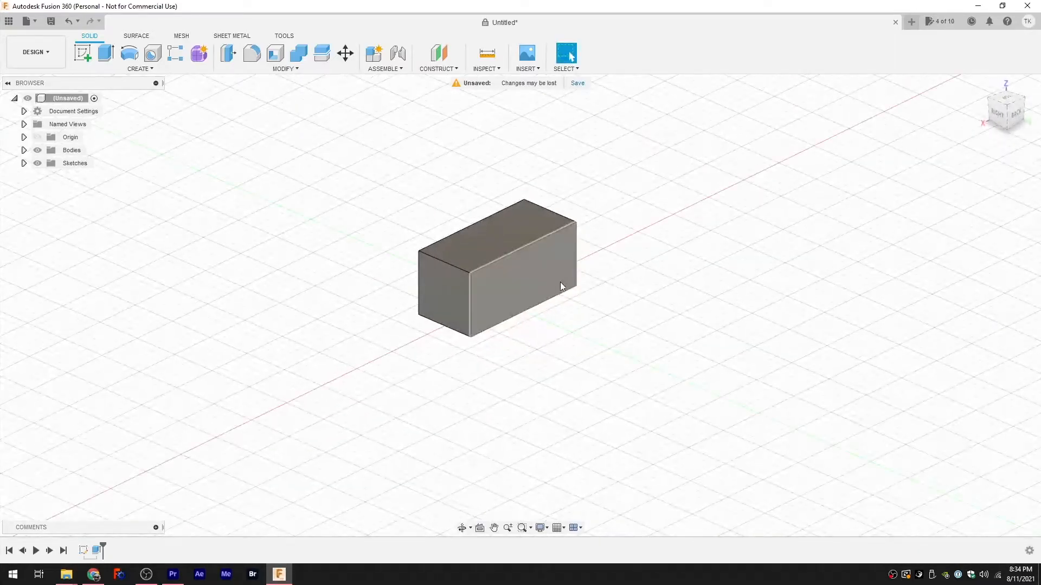
pyautogui.keyDown('shift'); pyautogui.moveTo(515, 362); pyautogui.dragTo(590, 388, button='middle'); pyautogui.keyUp('shift')
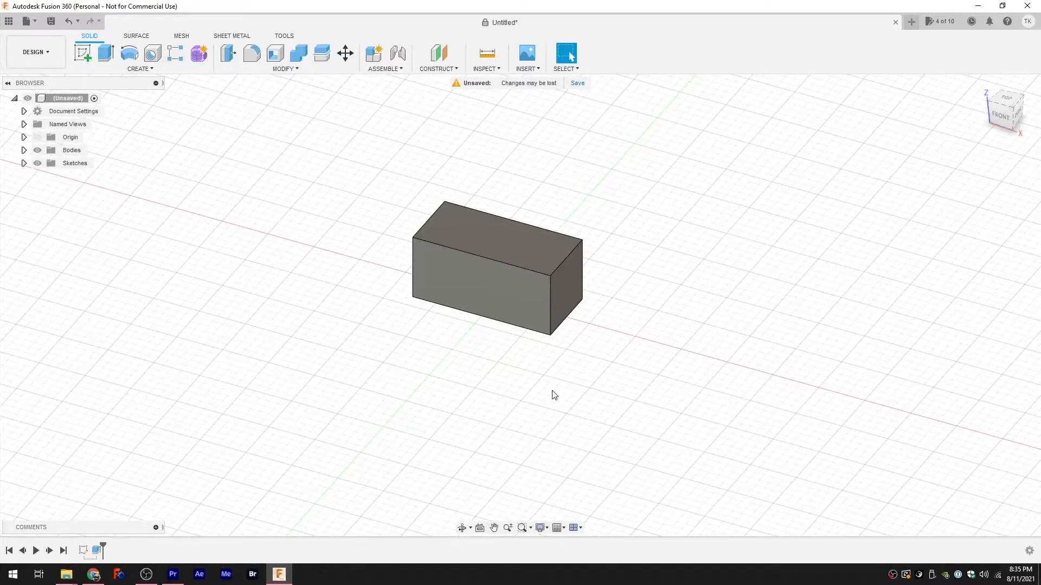
pyautogui.click(471, 280)
pyautogui.click(83, 54)
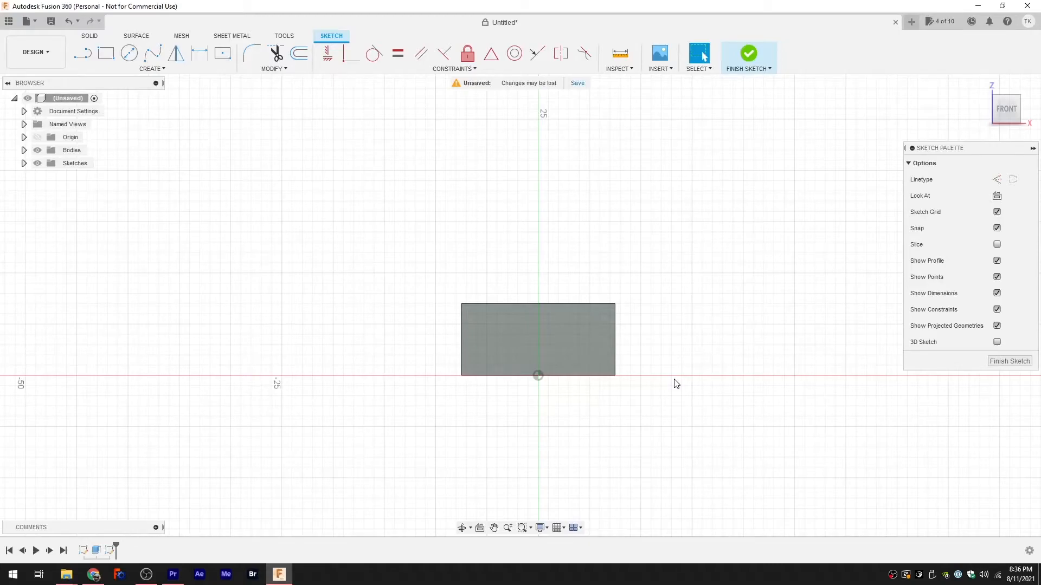
pyautogui.click(128, 54)
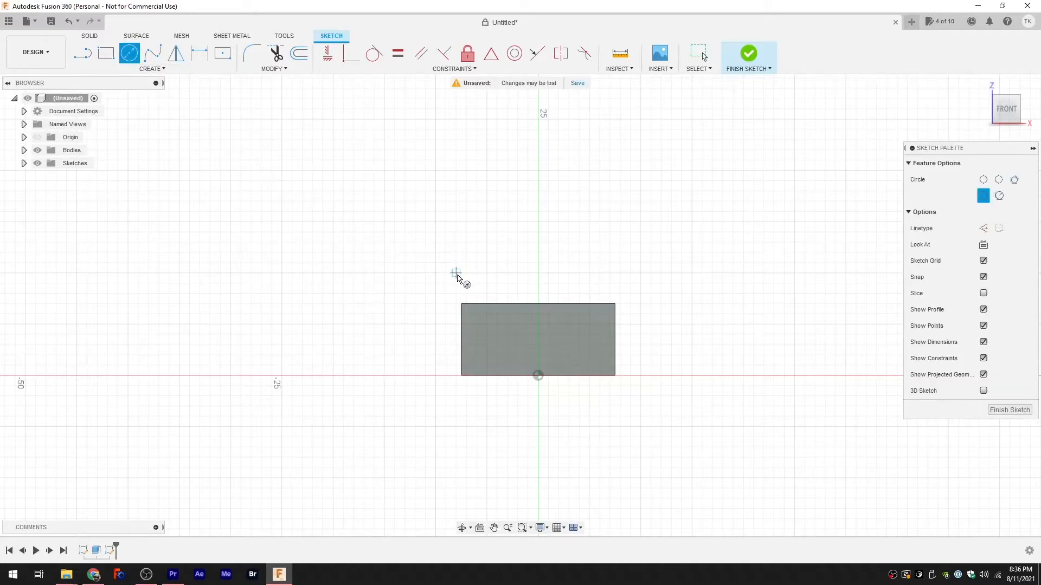
pyautogui.click(456, 273)
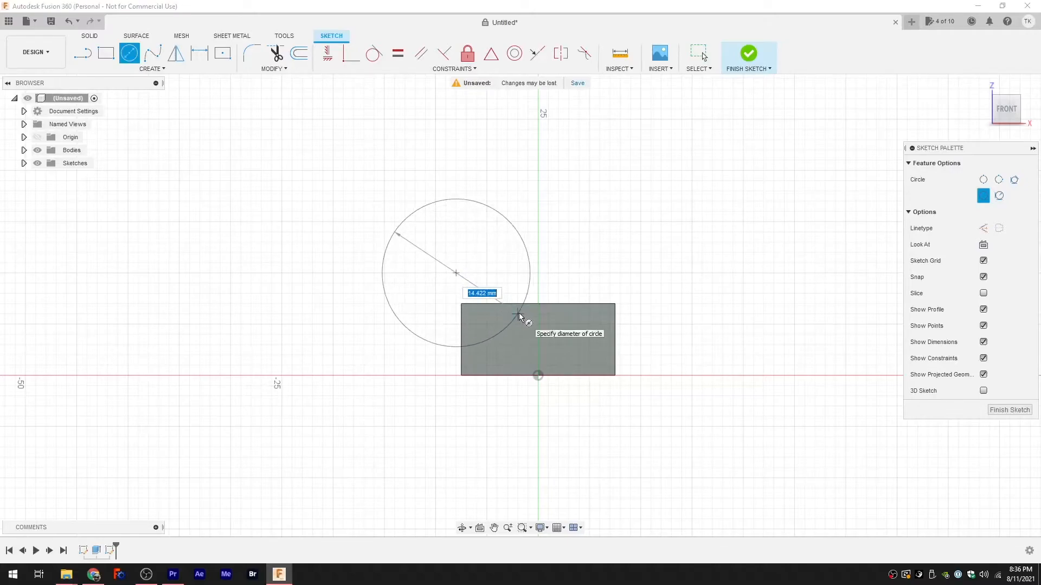
pyautogui.write('14')
pyautogui.press('Return')
# Add a second 14 mm diameter circle at the same height just outside the front face's upper-right corner and finish the sketch.
pyautogui.click(619, 272)
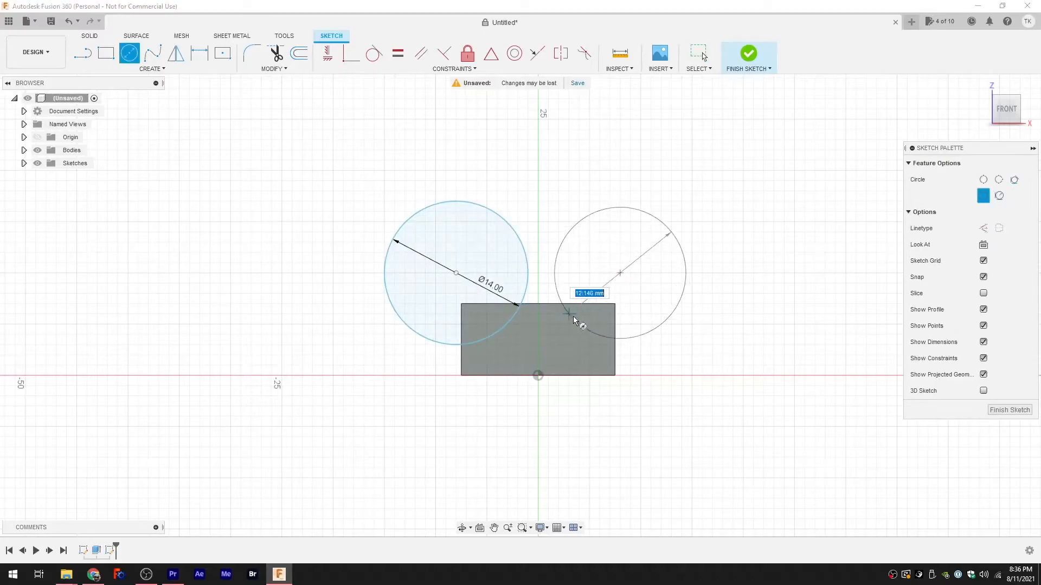
pyautogui.write('14')
pyautogui.press('Return')
pyautogui.press('Escape')
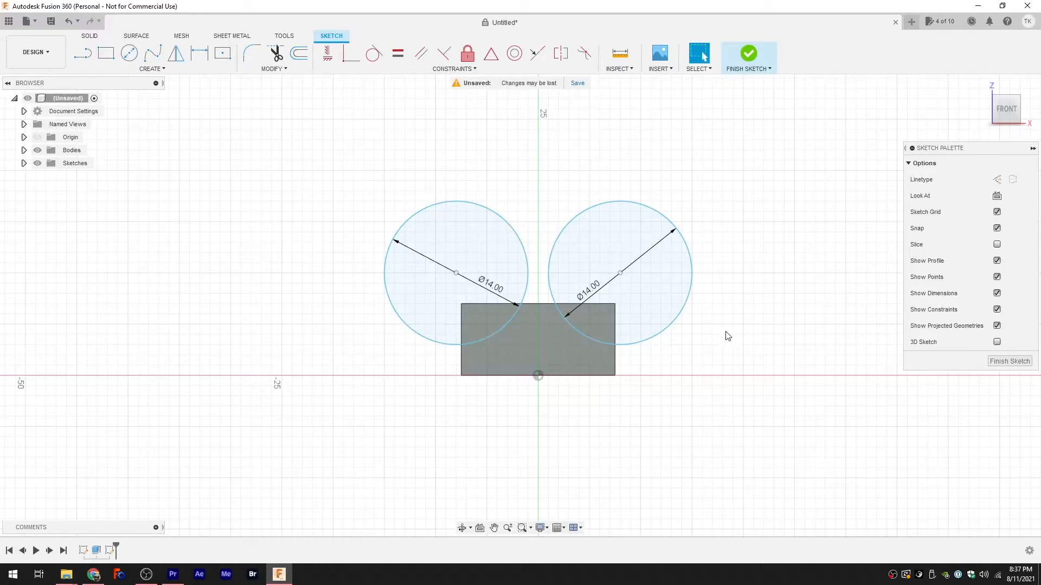
pyautogui.click(1010, 361)
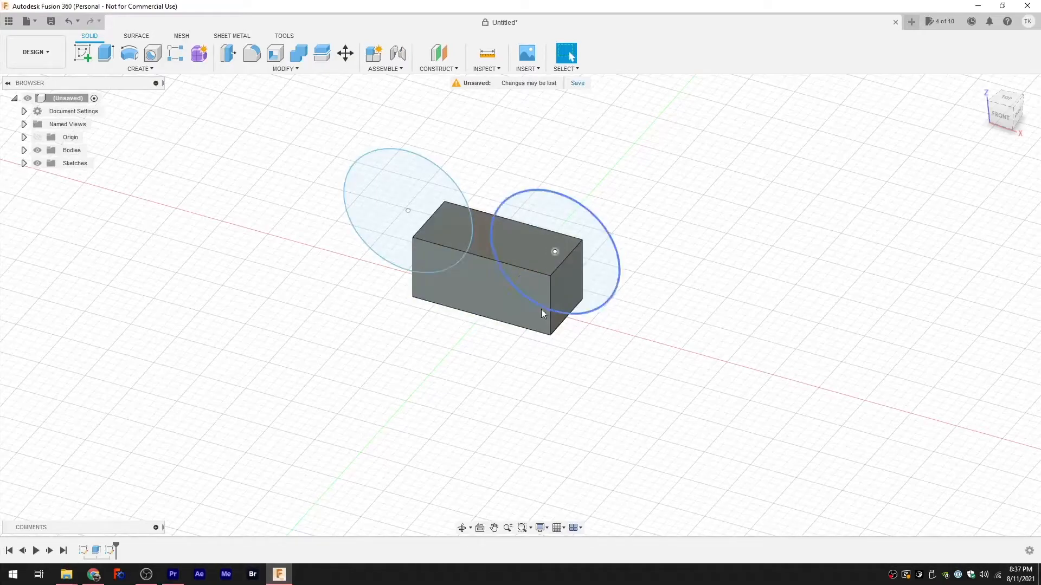
# Extrude the two regions where the circles overlap the front face by -8 mm as a cut through the block.
pyautogui.click(429, 255)
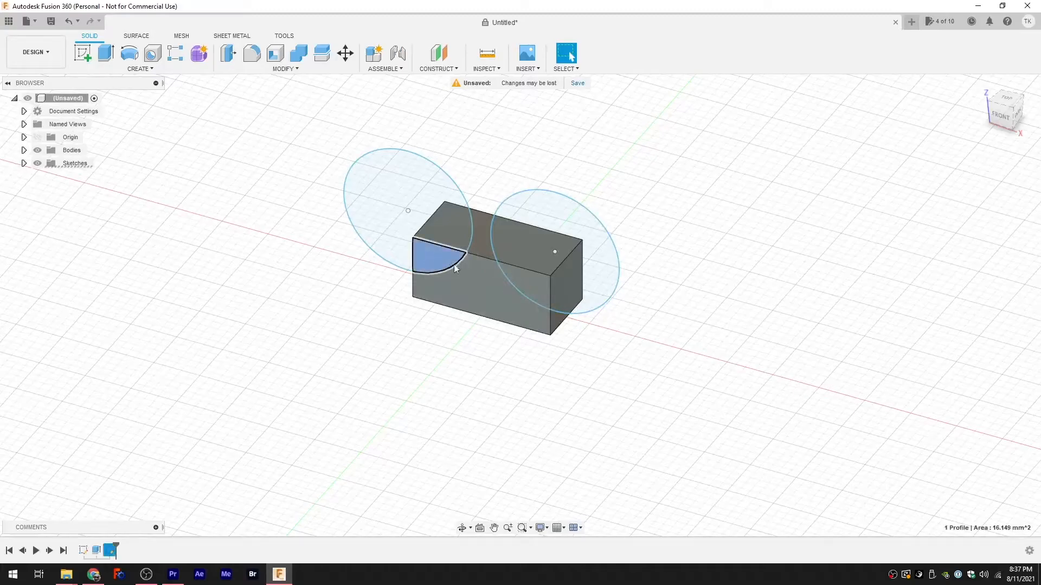
pyautogui.click(530, 280)
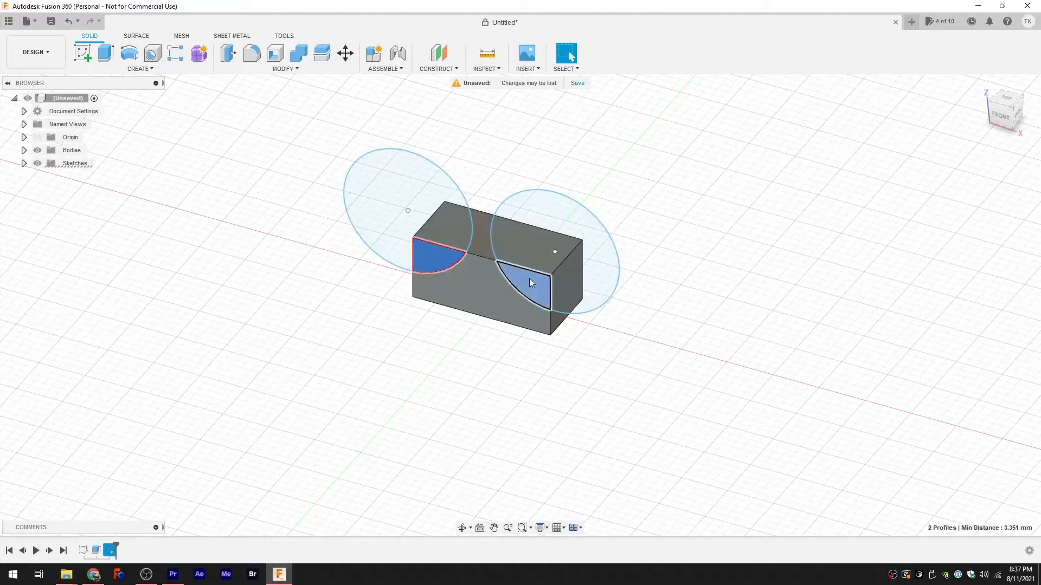
pyautogui.click(106, 53)
pyautogui.moveTo(519, 292); pyautogui.dragTo(542, 280)
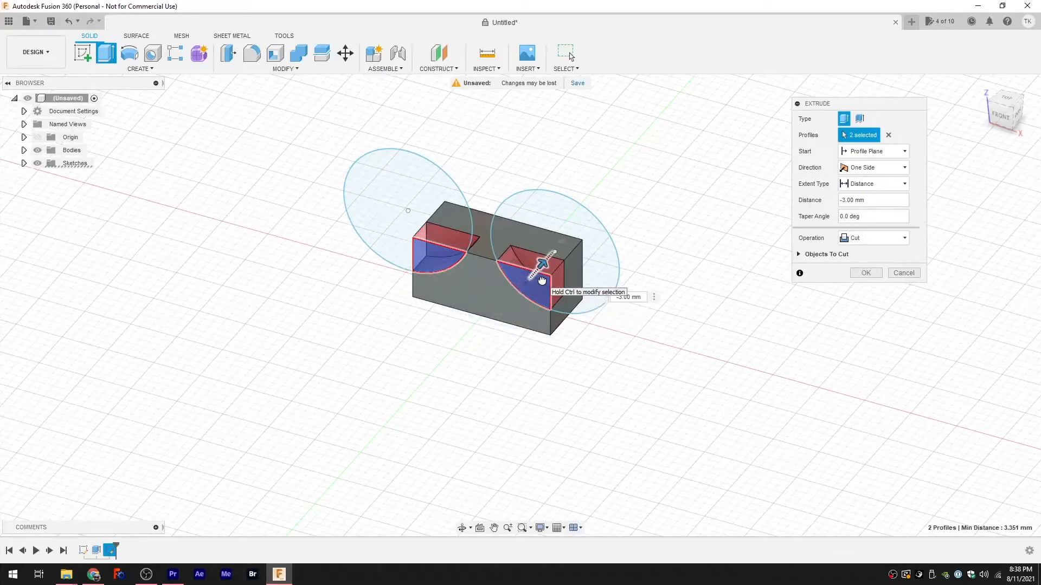
pyautogui.moveTo(542, 280); pyautogui.dragTo(567, 260)
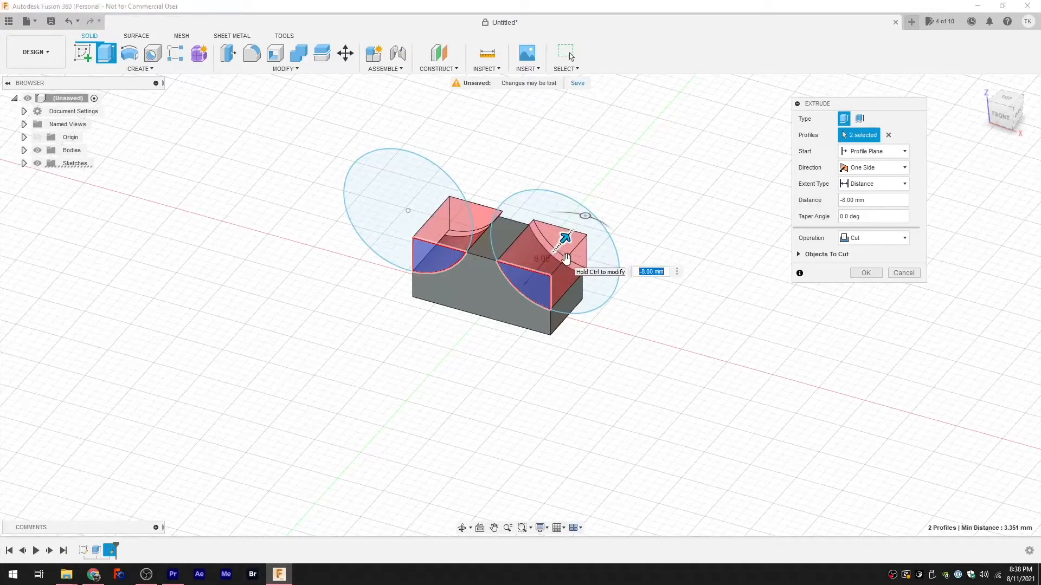
pyautogui.click(867, 274)
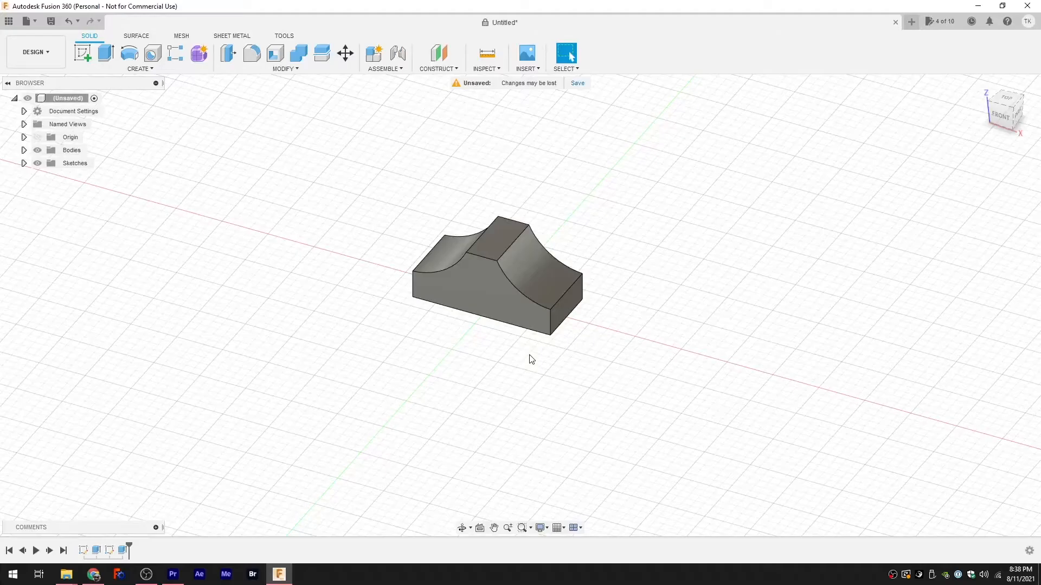
# Start a new sketch on the block's flat bottom face.
pyautogui.keyDown('shift'); pyautogui.moveTo(487, 363); pyautogui.dragTo(509, 277, button='middle'); pyautogui.keyUp('shift')
pyautogui.click(521, 278)
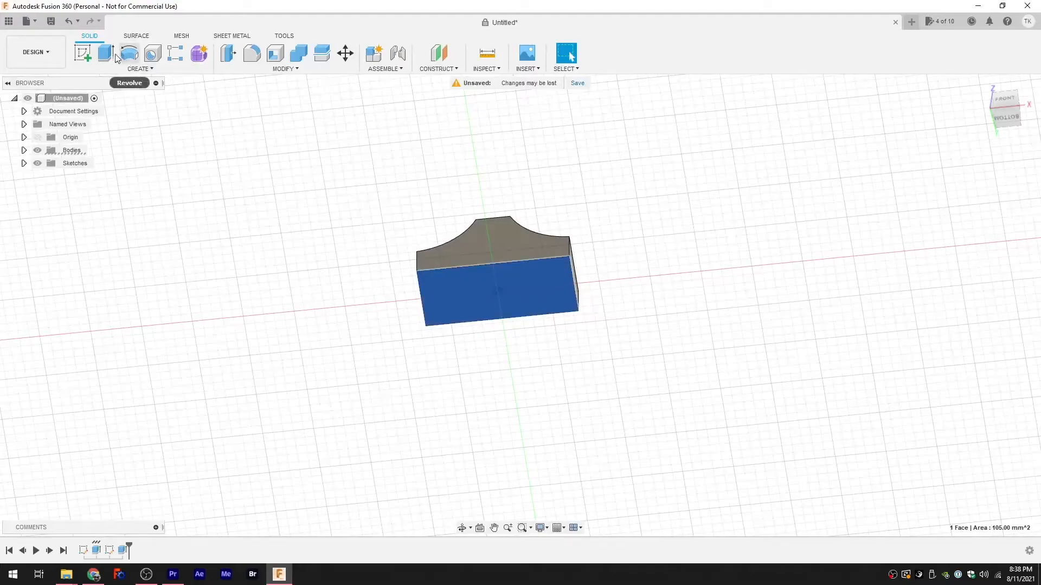
pyautogui.click(84, 53)
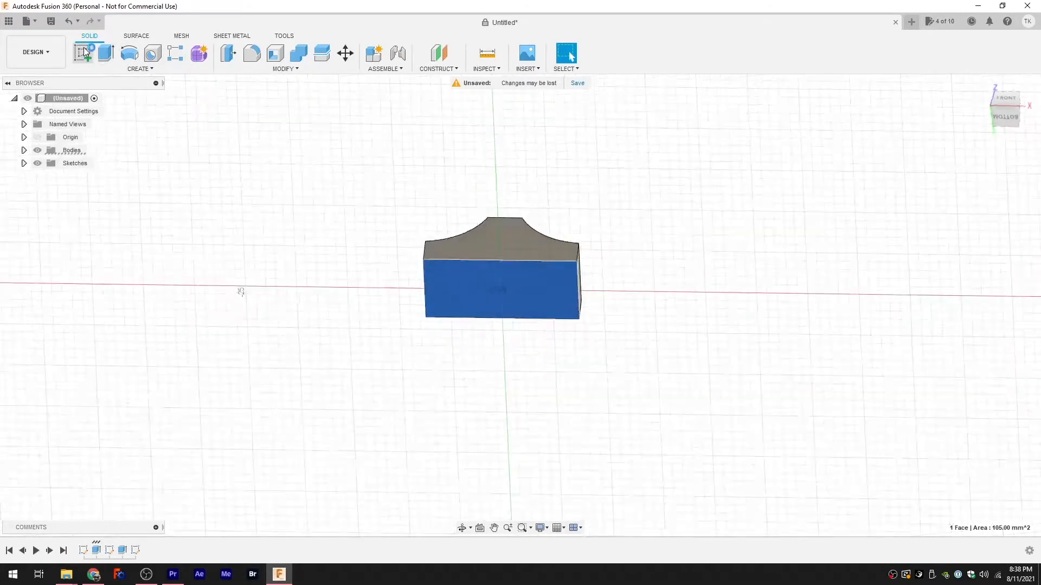
pyautogui.scroll(6, 530, 341)
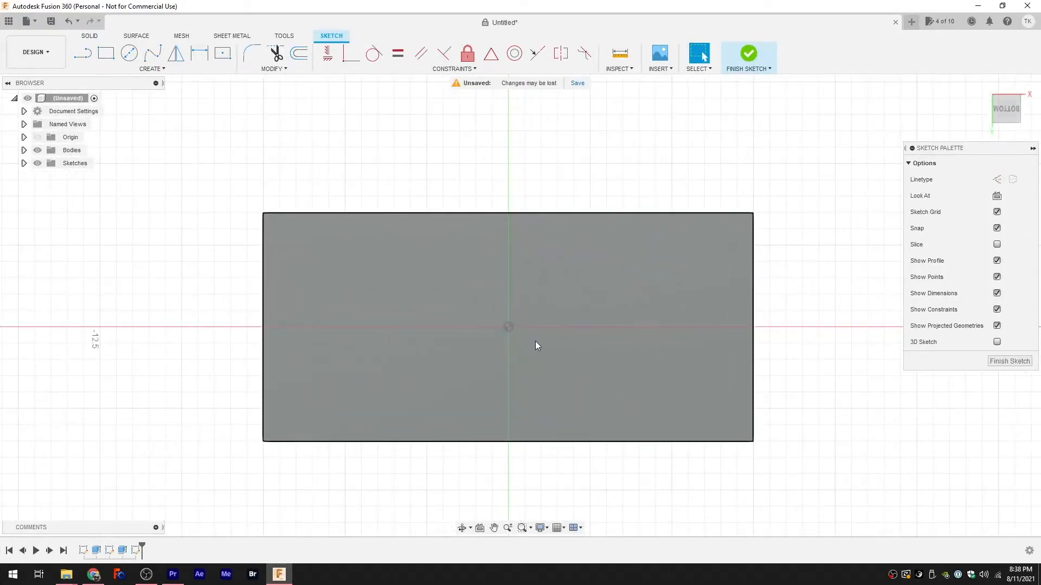
# Draw a center rectangle 5 mm wide and 1 mm high at the bottom face's origin and finish the sketch.
pyautogui.click(221, 55)
pyautogui.click(508, 326)
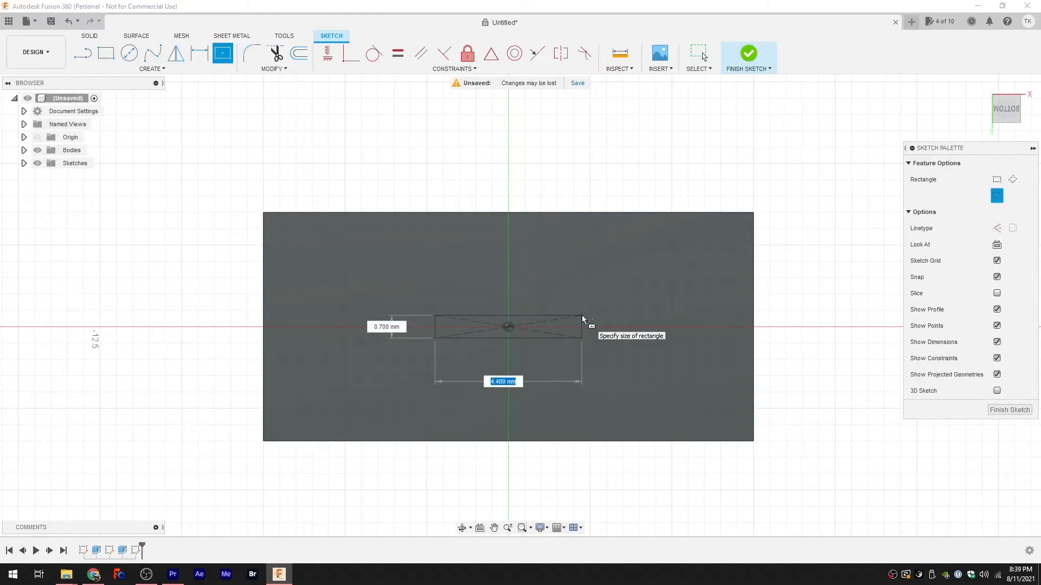
pyautogui.write('5')
pyautogui.press('Tab')
pyautogui.write('1')
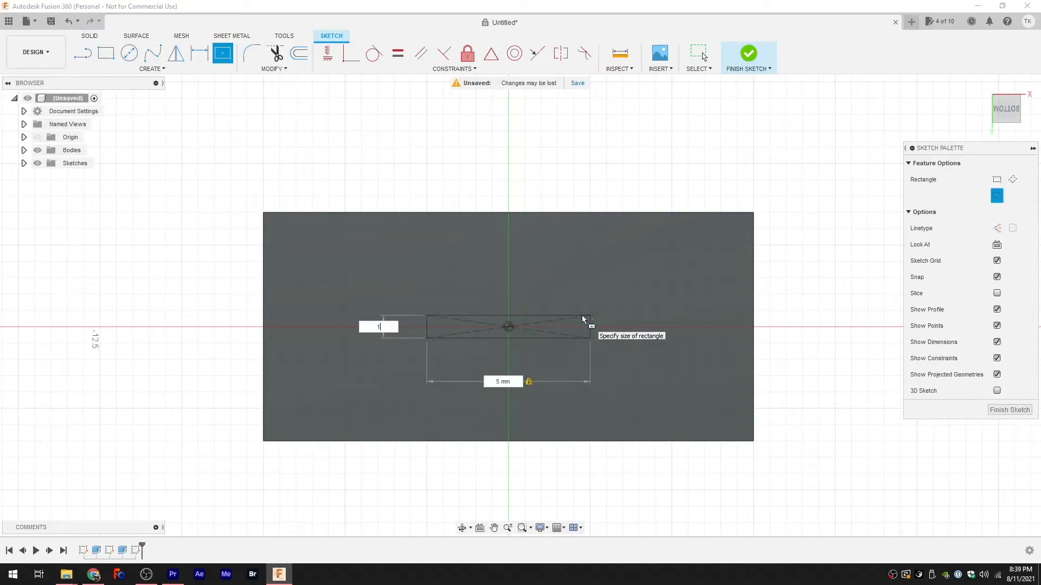
pyautogui.press('Tab')
pyautogui.press('Return')
pyautogui.press('Escape')
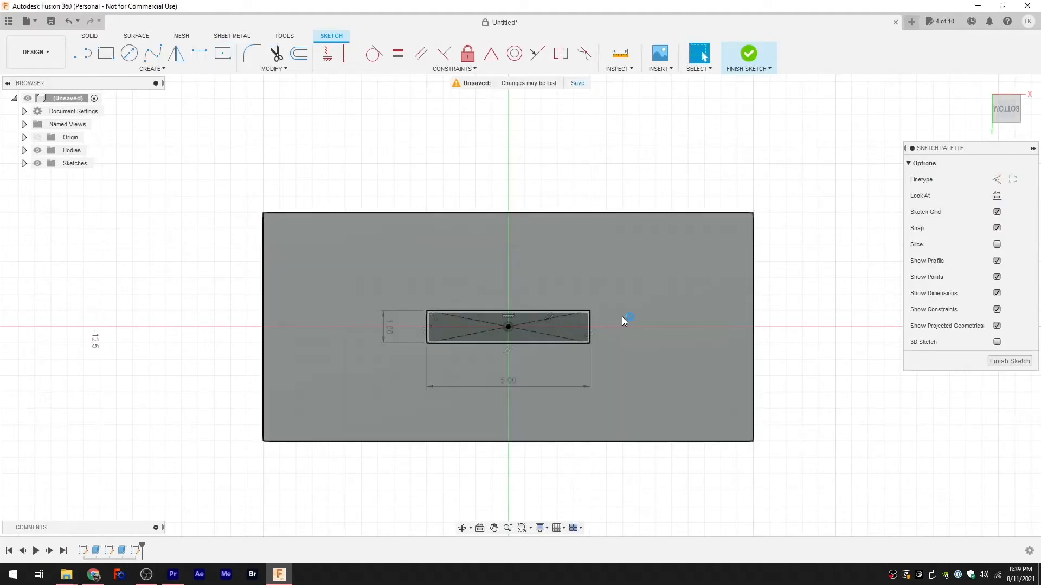
pyautogui.click(1010, 362)
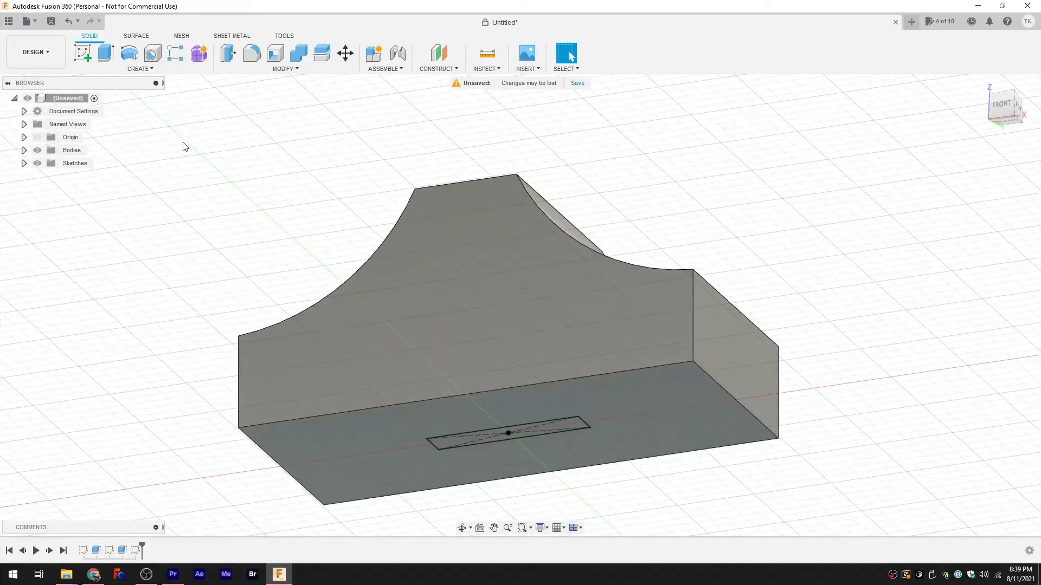
# Extrude the small rectangle on the bottom face by -2 mm as a cut into the block.
pyautogui.click(106, 53)
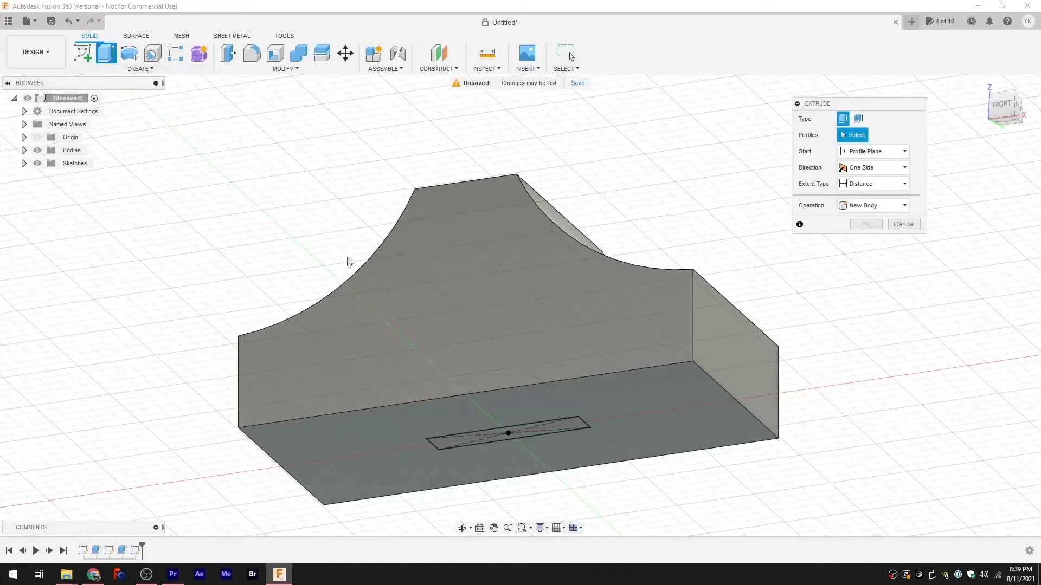
pyautogui.click(570, 429)
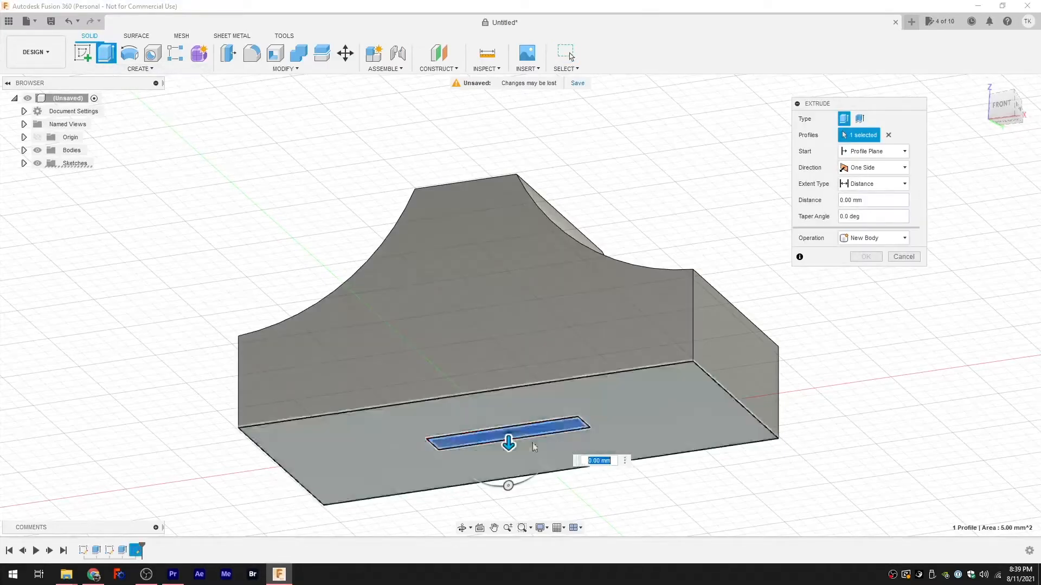
pyautogui.moveTo(508, 443); pyautogui.dragTo(509, 389)
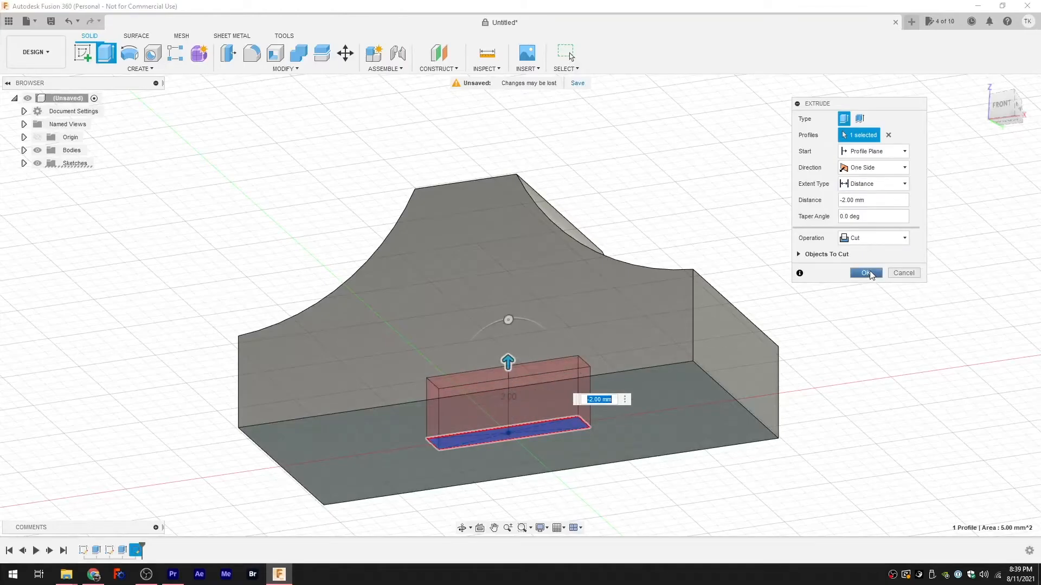
pyautogui.click(865, 273)
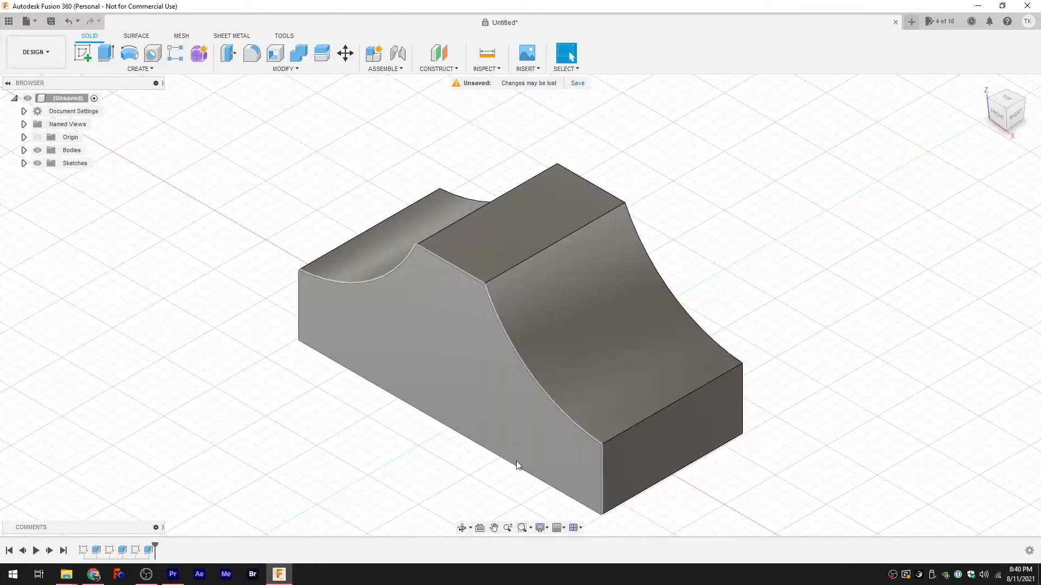
# Send the block body to Cura with the 3D Print command, using millimeter units and medium refinement.
pyautogui.moveTo(518, 465)
pyautogui.keyDown('shift'); pyautogui.mouseDown(button='middle')
pyautogui.moveTo(571, 55)
pyautogui.moveTo(517, 455)
pyautogui.mouseUp(button='middle'); pyautogui.keyUp('shift')
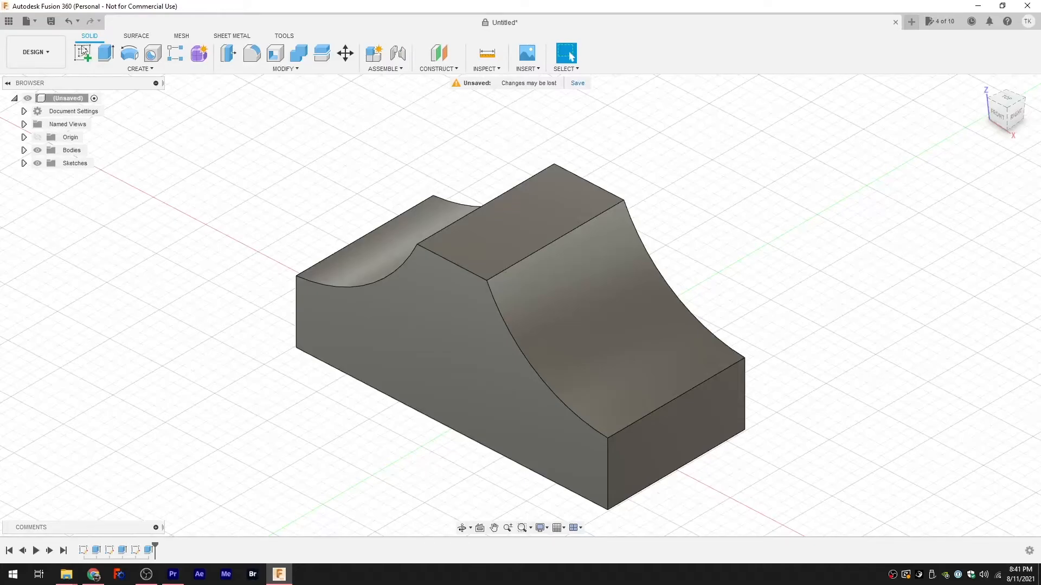
pyautogui.click(26, 22)
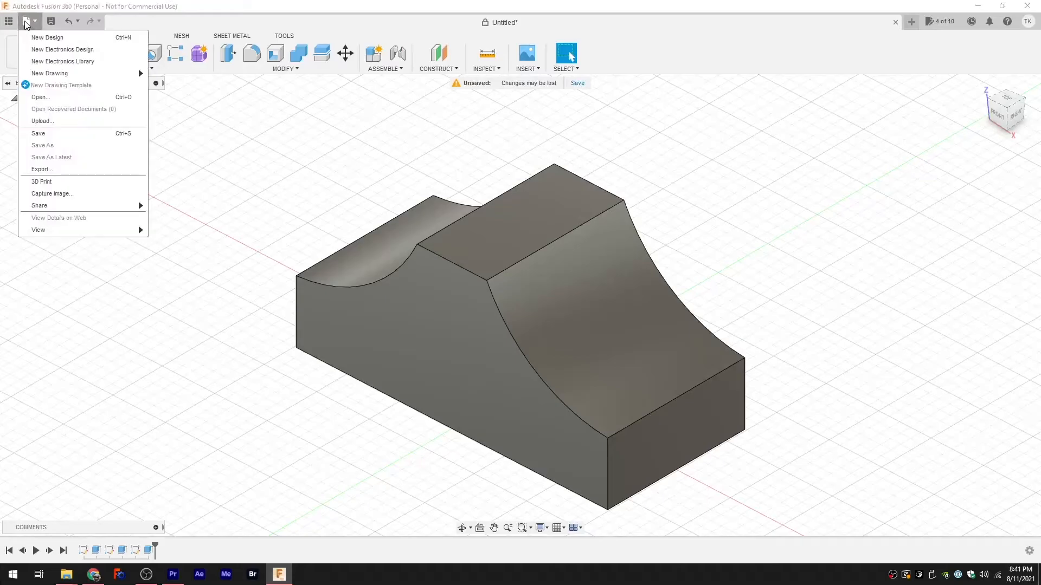
pyautogui.click(72, 182)
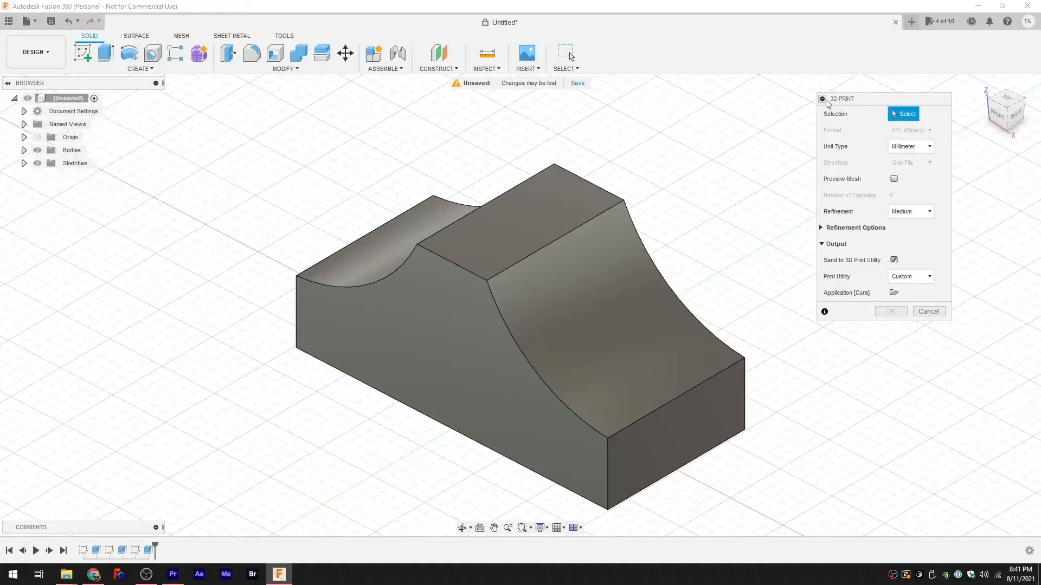
pyautogui.click(587, 291)
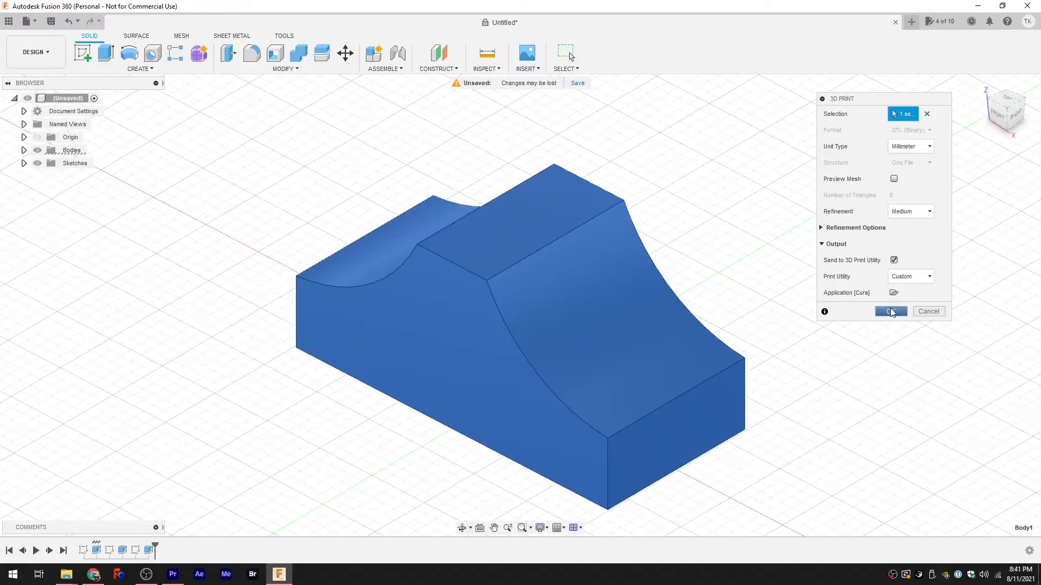
pyautogui.click(892, 311)
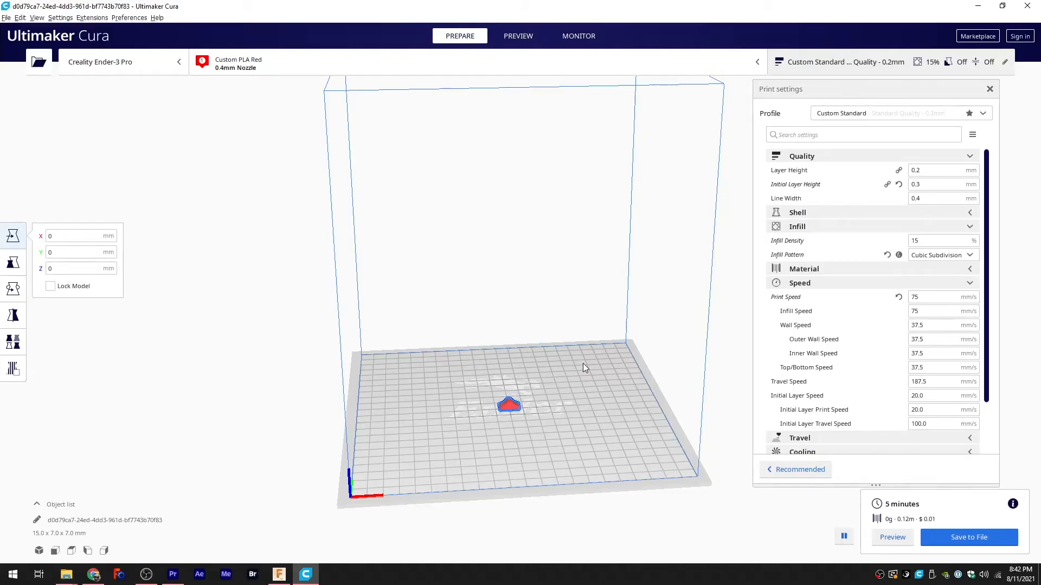
# Move the block off the middle of the build plate and center the selected model again.
pyautogui.scroll(5, 511, 346)
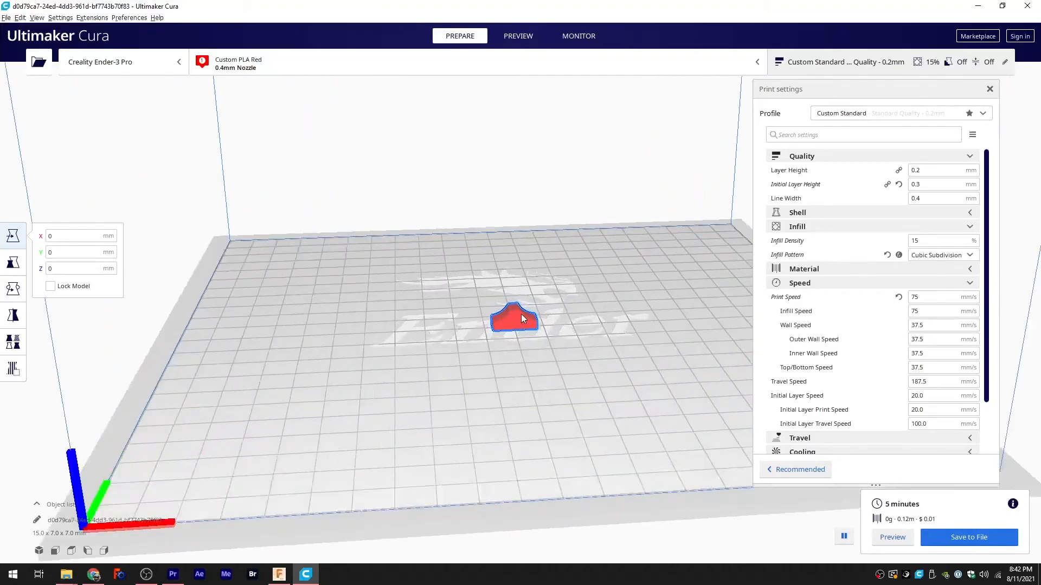
pyautogui.scroll(5, 522, 312)
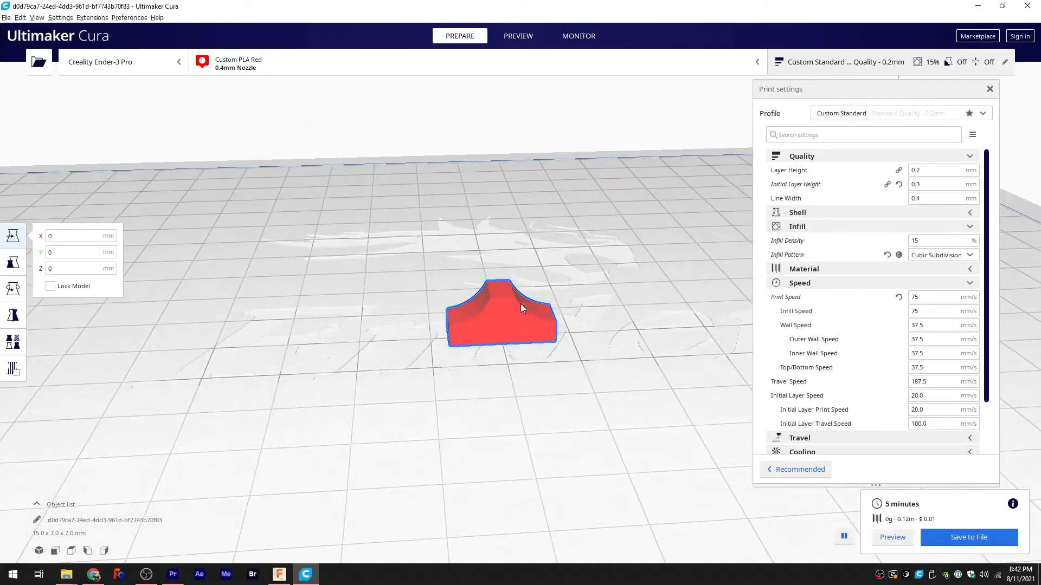
pyautogui.moveTo(471, 328); pyautogui.dragTo(365, 314)
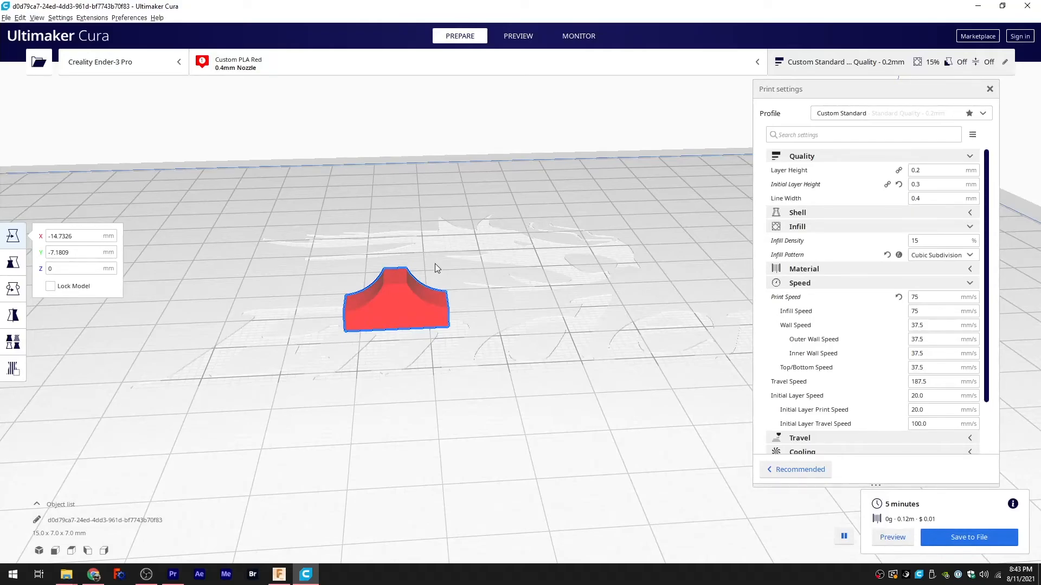
pyautogui.rightClick(409, 302)
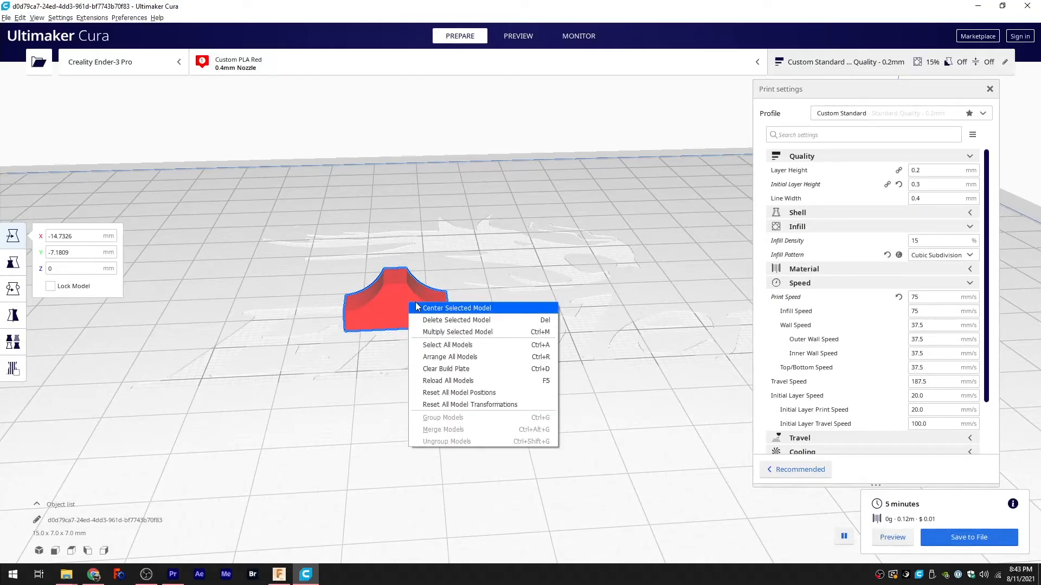
pyautogui.click(414, 308)
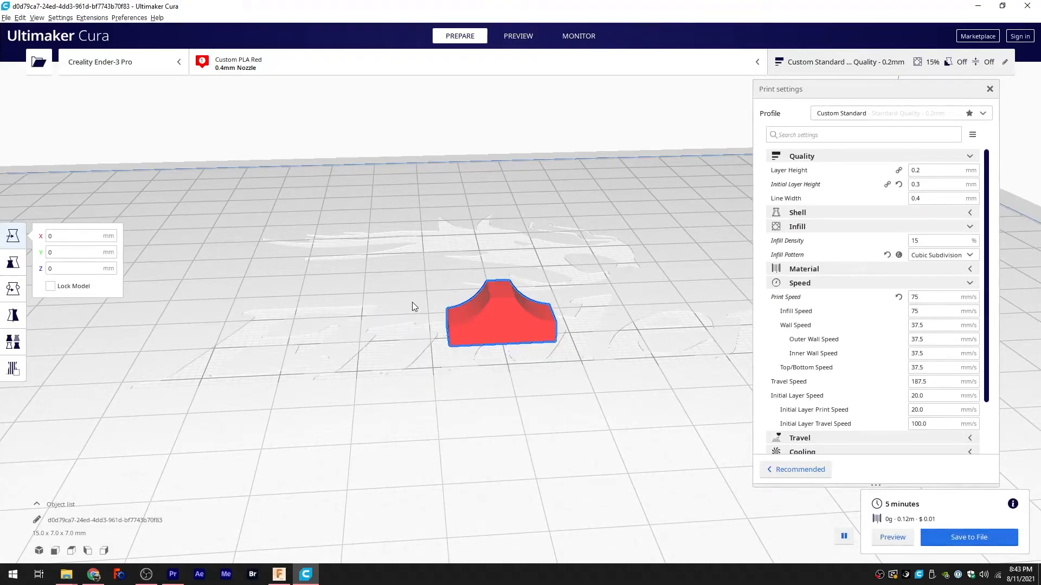
# Switch to the sliced layer preview and examine the block's layers up close.
pyautogui.click(500, 34)
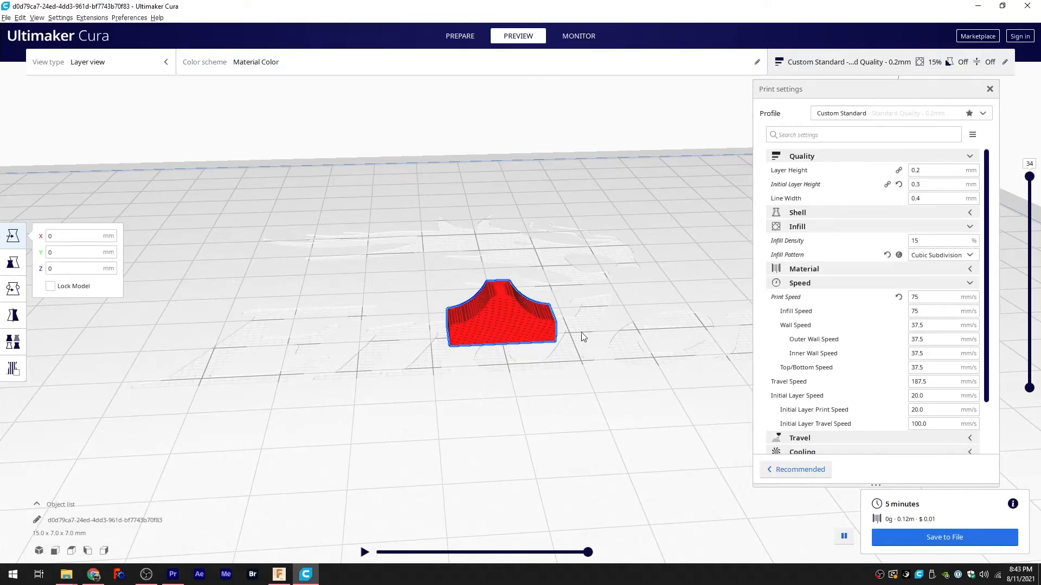
pyautogui.scroll(8, 557, 341)
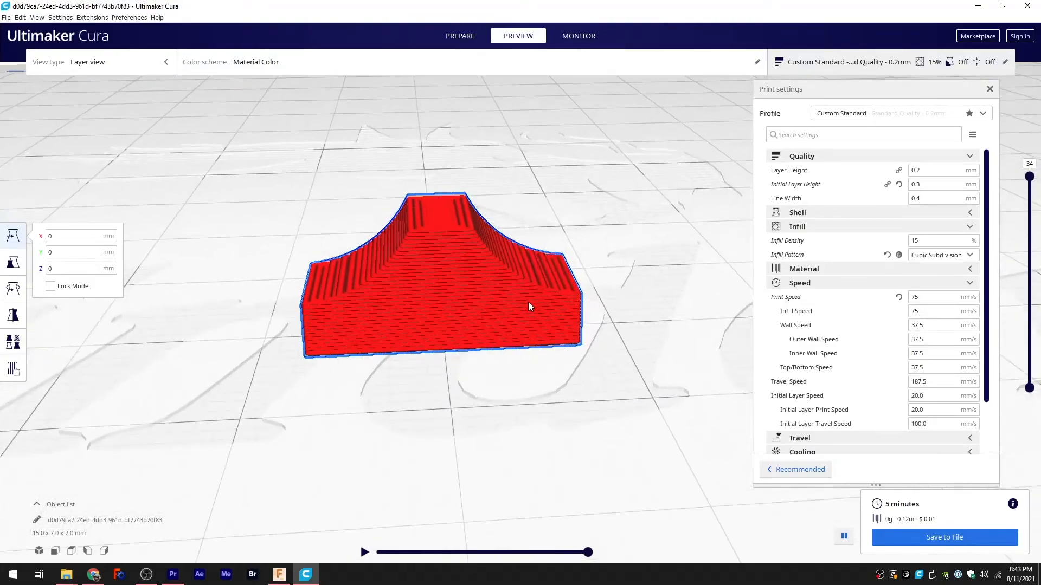
pyautogui.scroll(3, 528, 301)
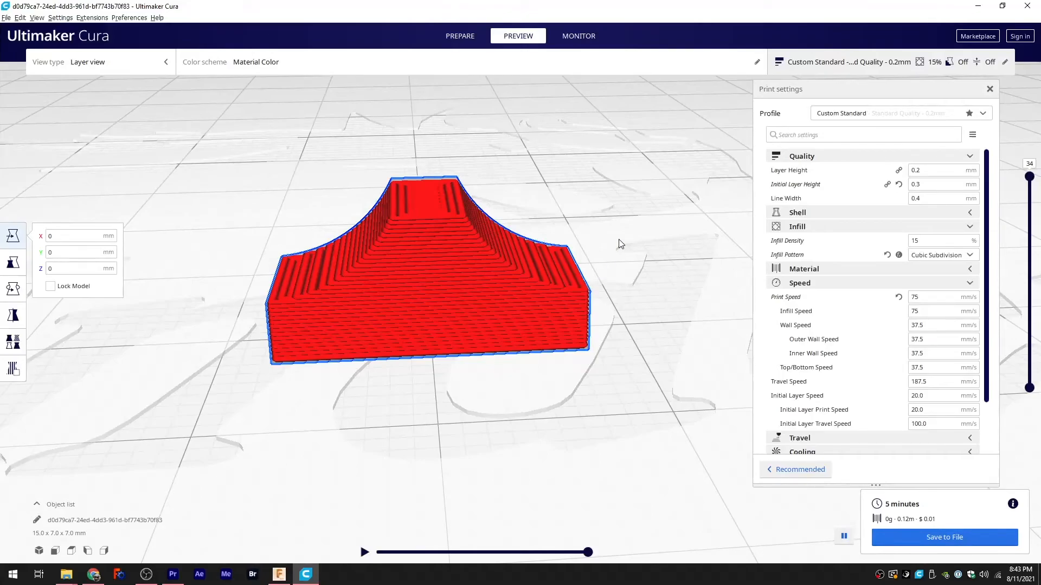
pyautogui.click(921, 199)
pyautogui.moveTo(473, 306); pyautogui.dragTo(470, 278, button='right')
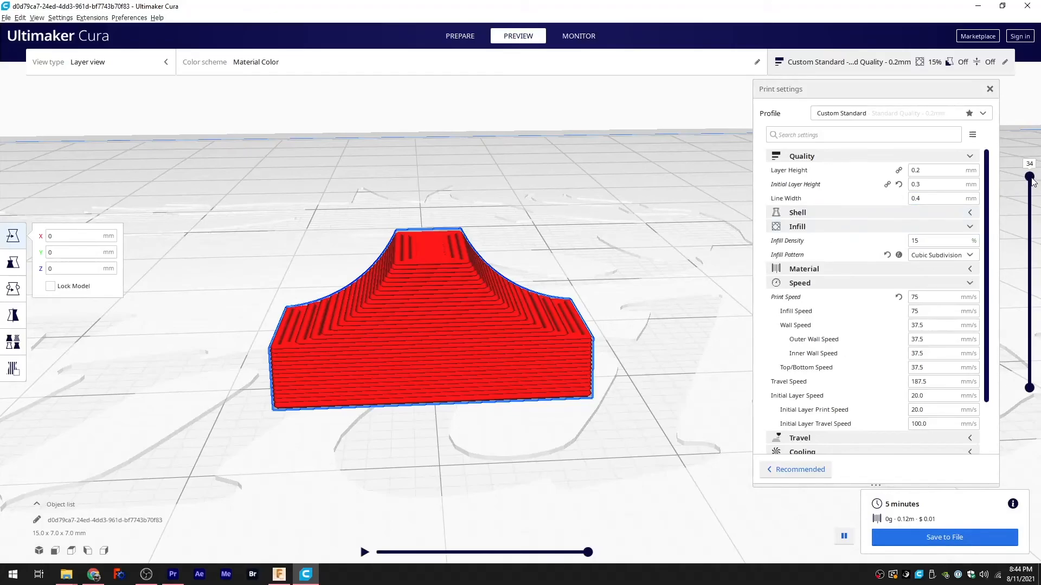
# Lower the layer preview to layer 1, play its toolpath simulation, and pause it partway through.
pyautogui.moveTo(1033, 182); pyautogui.dragTo(1039, 395)
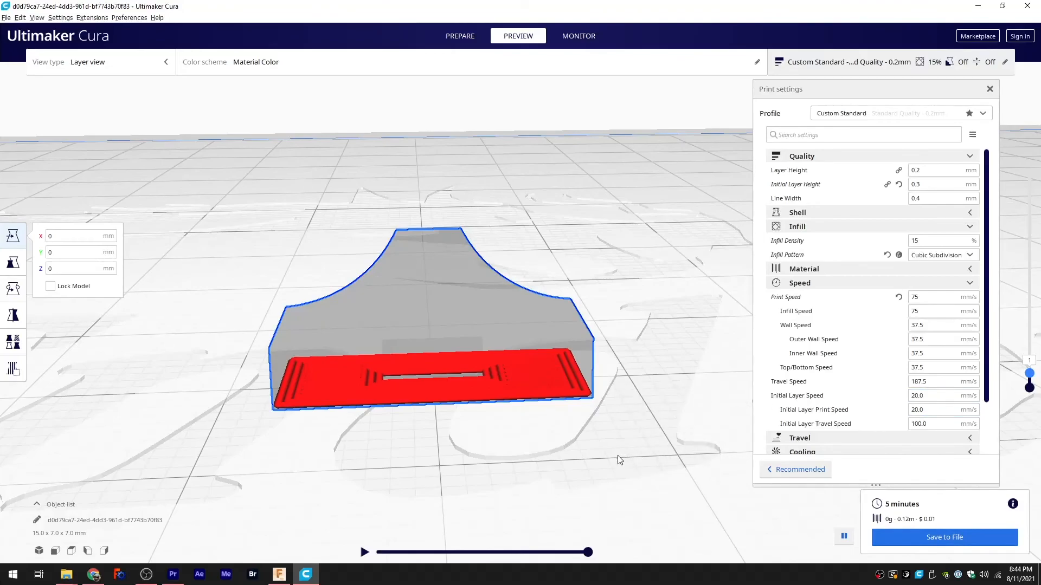
pyautogui.click(365, 554)
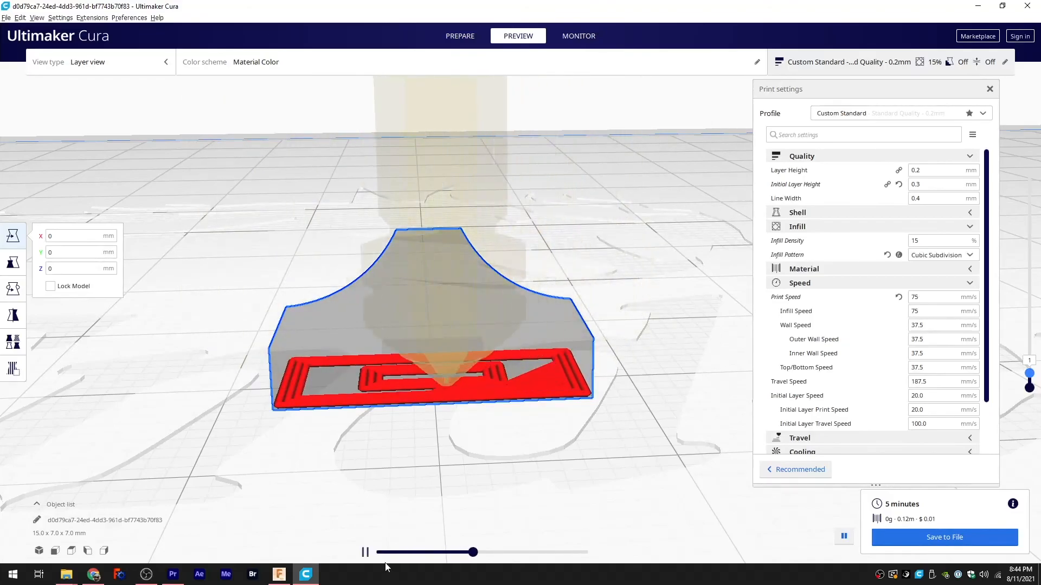
pyautogui.click(364, 552)
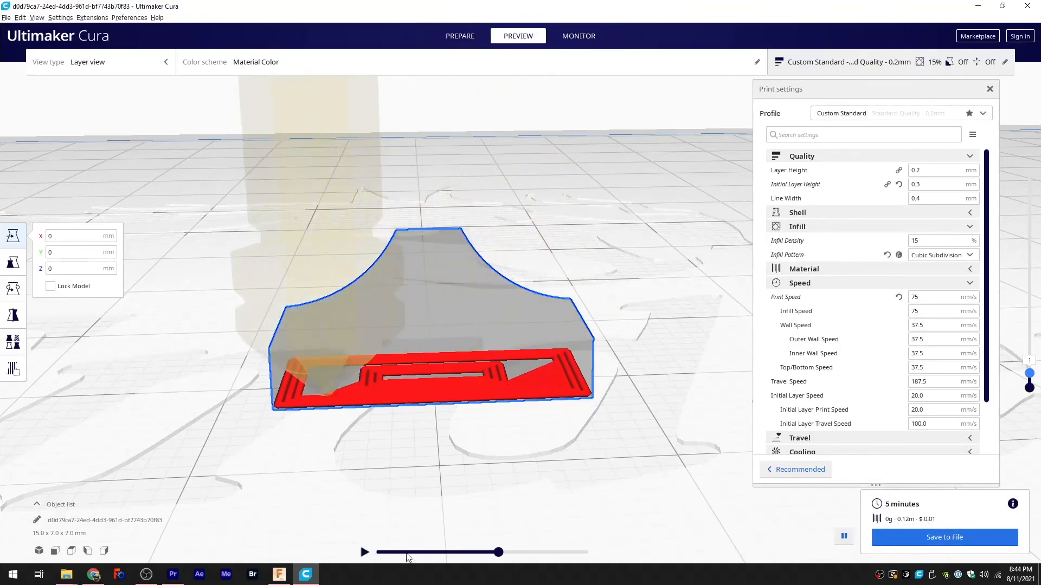